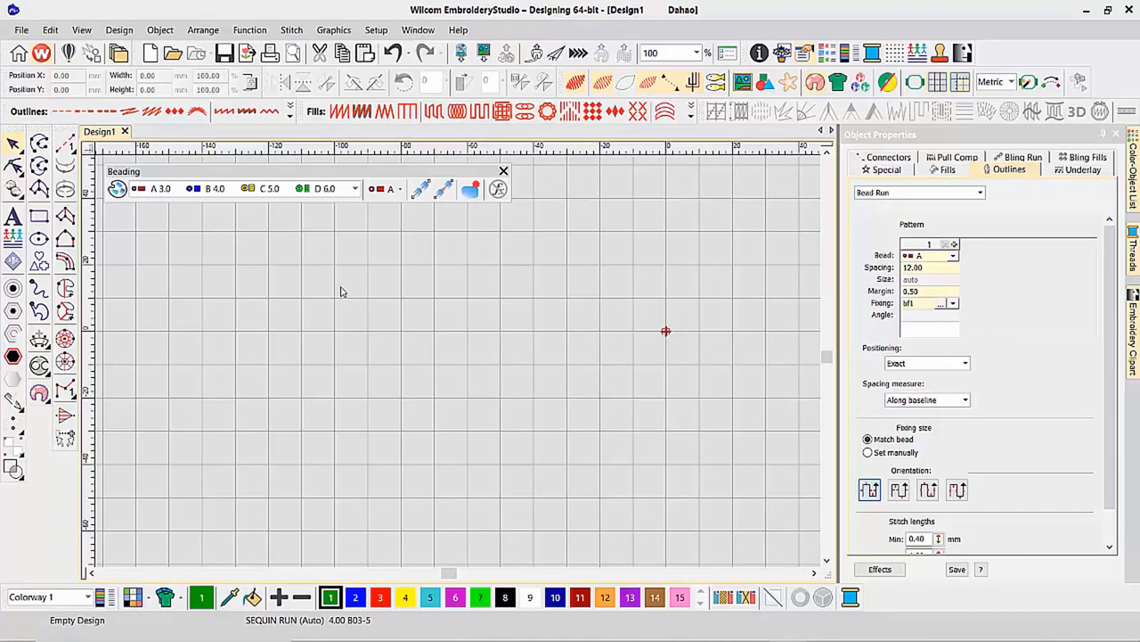
Review the shape and color options for bead A in the bead palette, keeping the existing settings
left_click(117, 192)
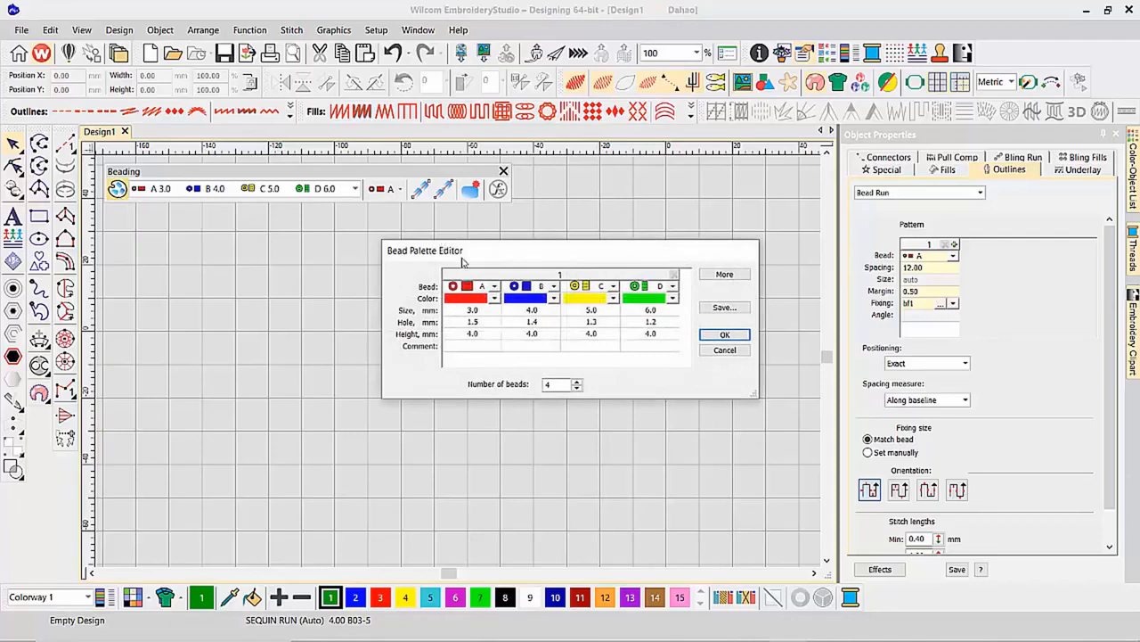
left_click_drag(461, 261, 328, 253)
left_click(357, 284)
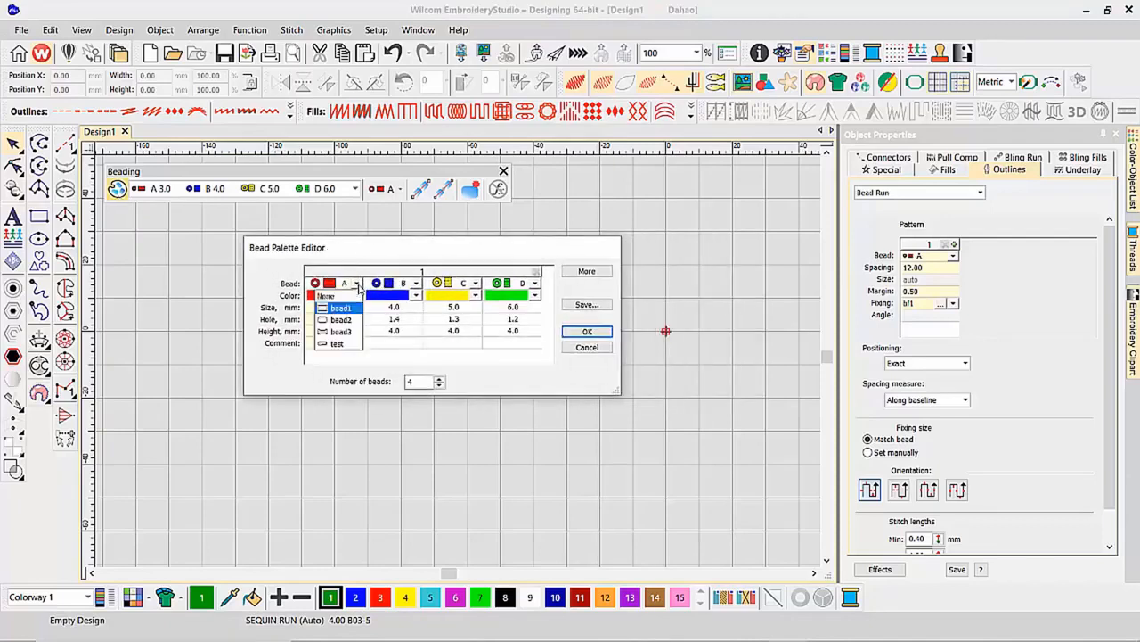
left_click(353, 261)
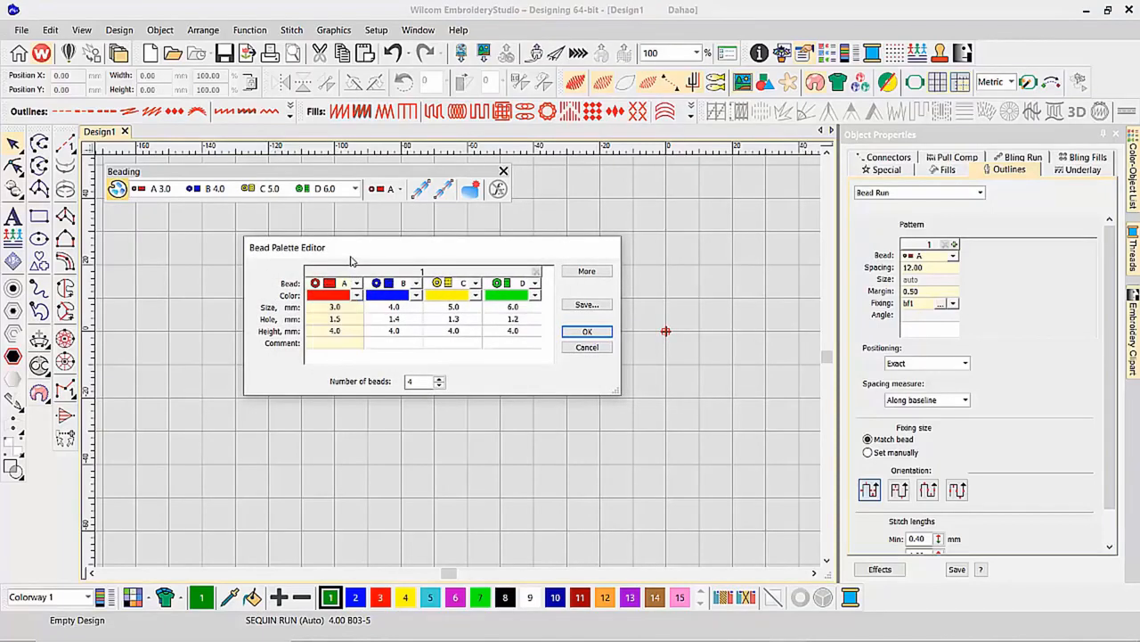
left_click(356, 296)
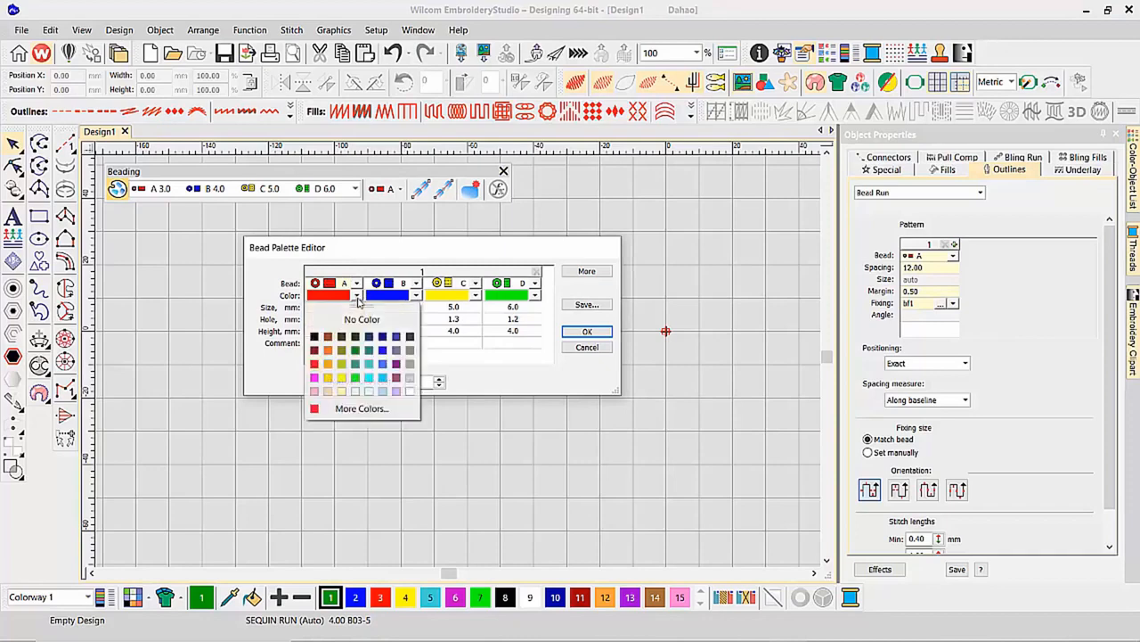
left_click(365, 265)
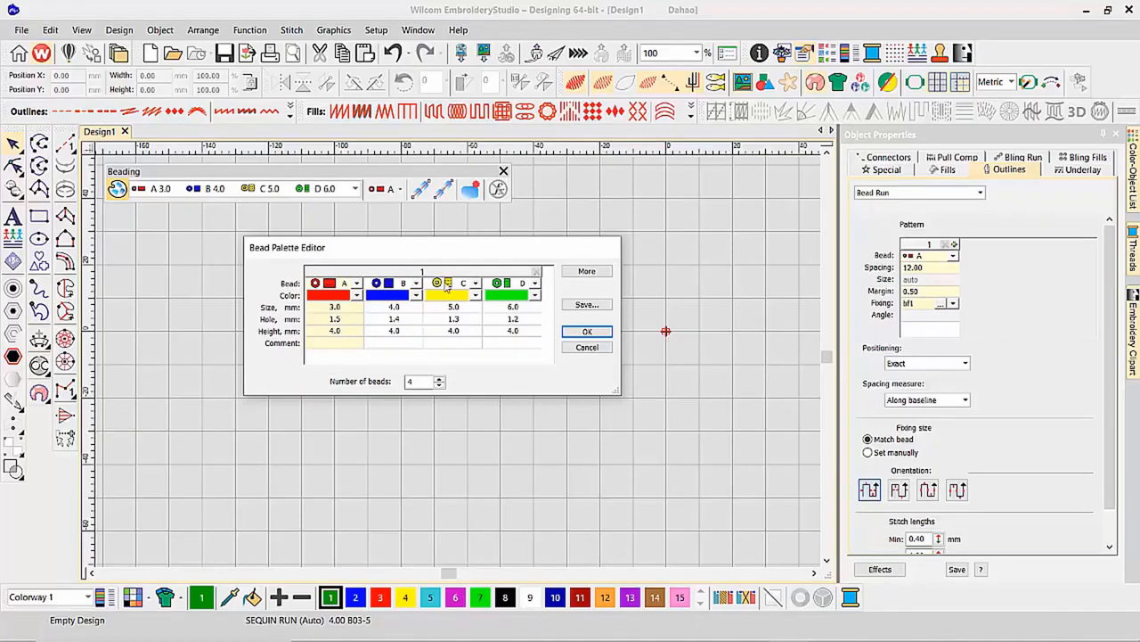
left_click(585, 335)
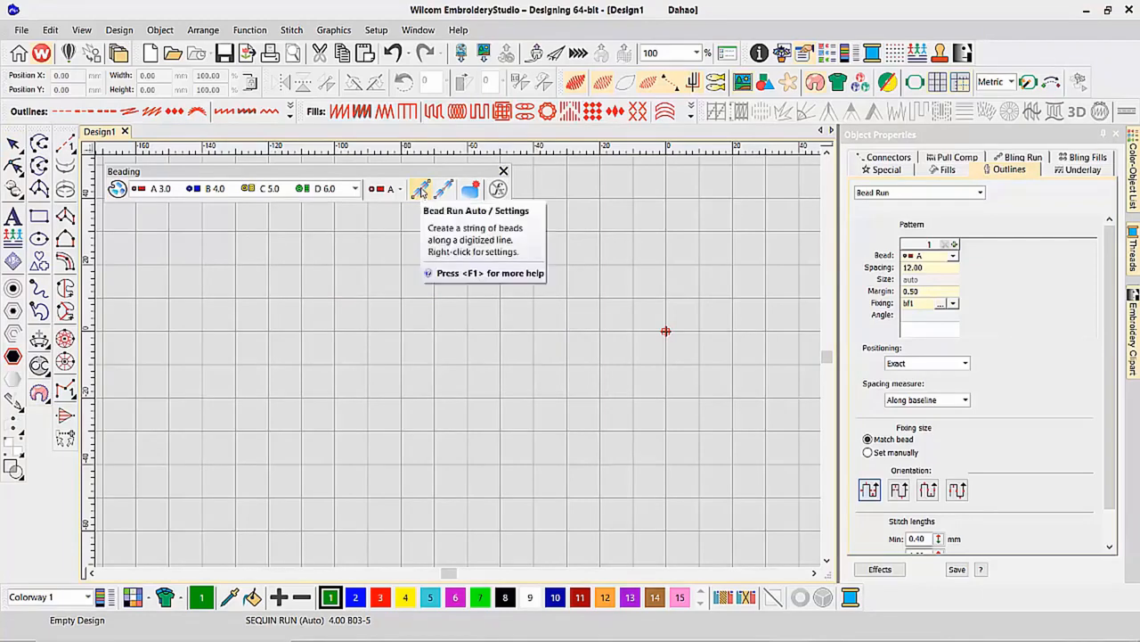
Digitize an automatic bead run with bead A along a wavy curve about 131 mm wide and 36 mm high
left_click(419, 191)
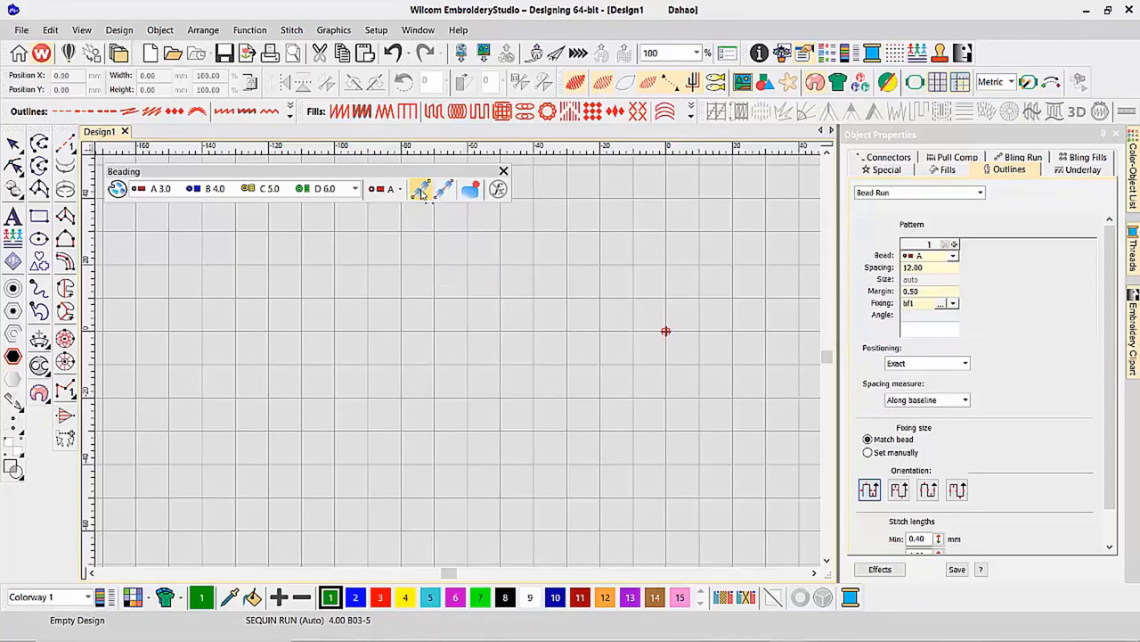
left_click(128, 362)
right_click(211, 271)
left_click(314, 382)
right_click(440, 280)
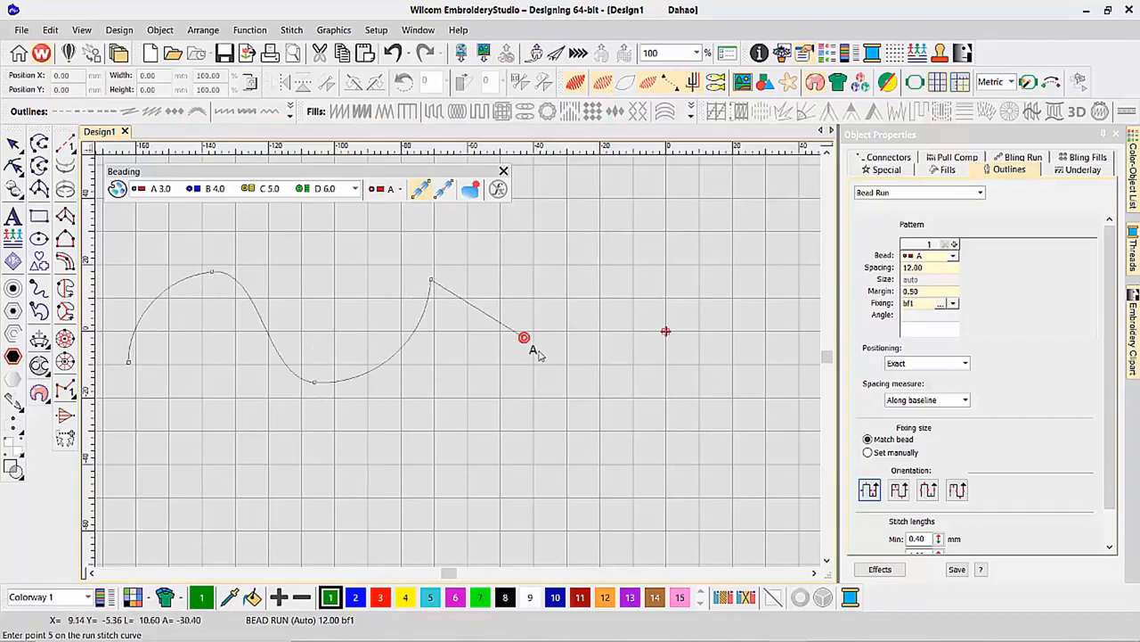
left_click(555, 374)
key("Return")
key("Return")
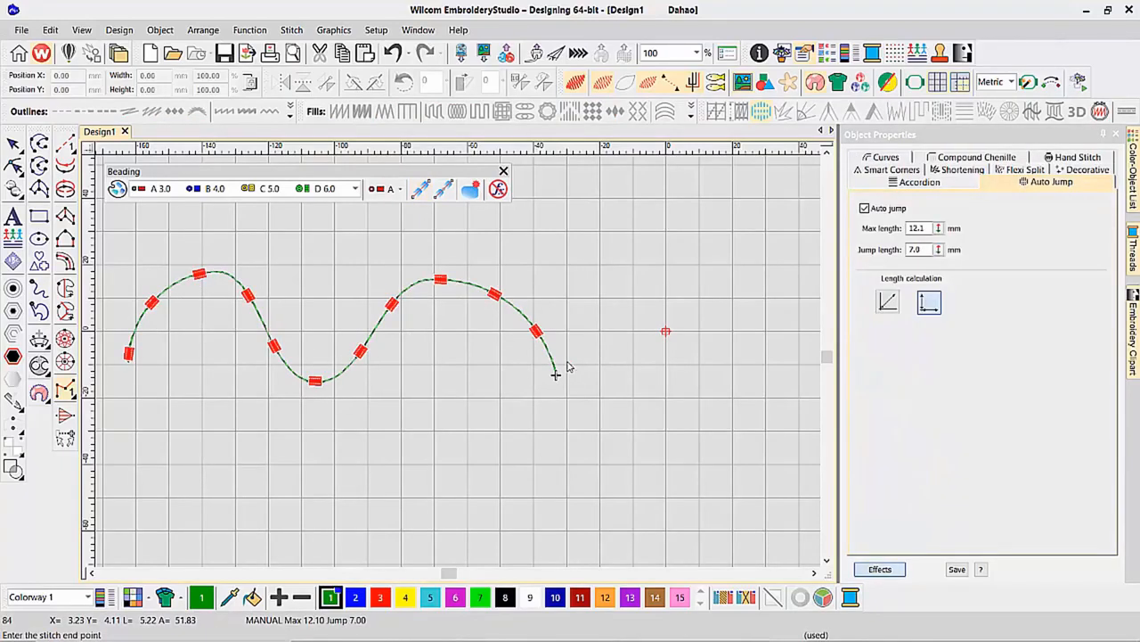
left_click(13, 143)
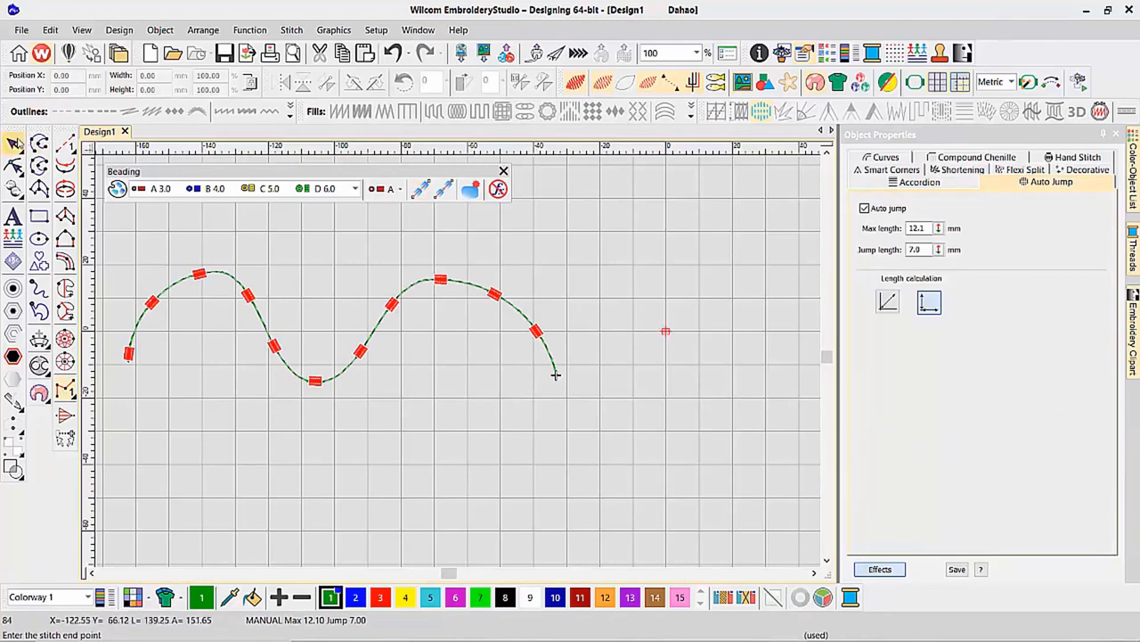
Set the wavy bead run's spacing to 4 mm
left_click(149, 309)
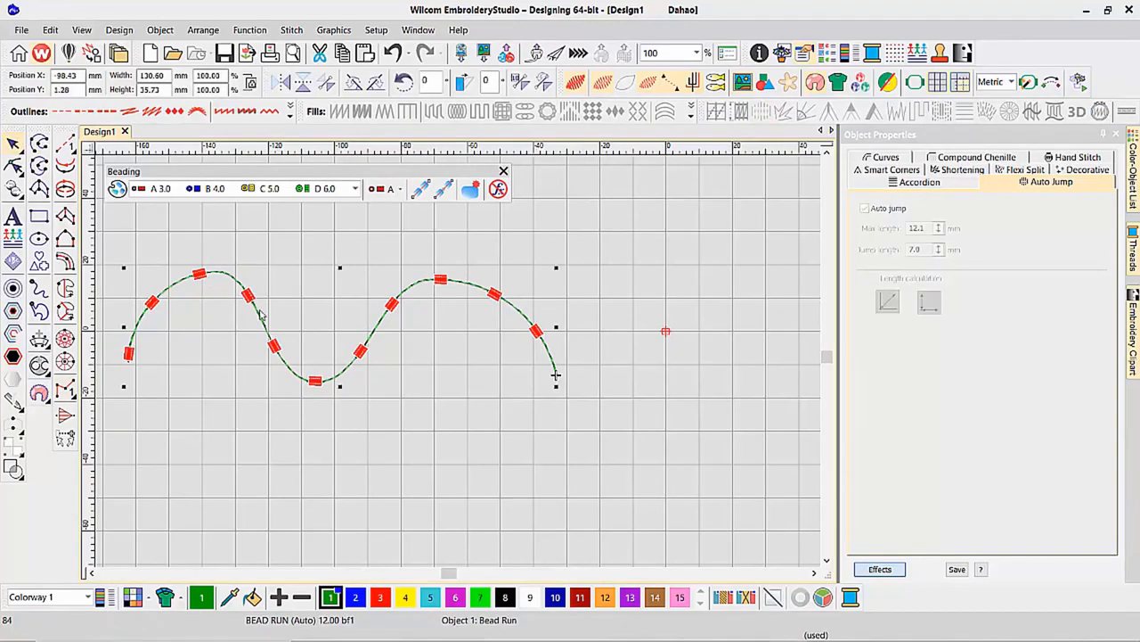
right_click(277, 351)
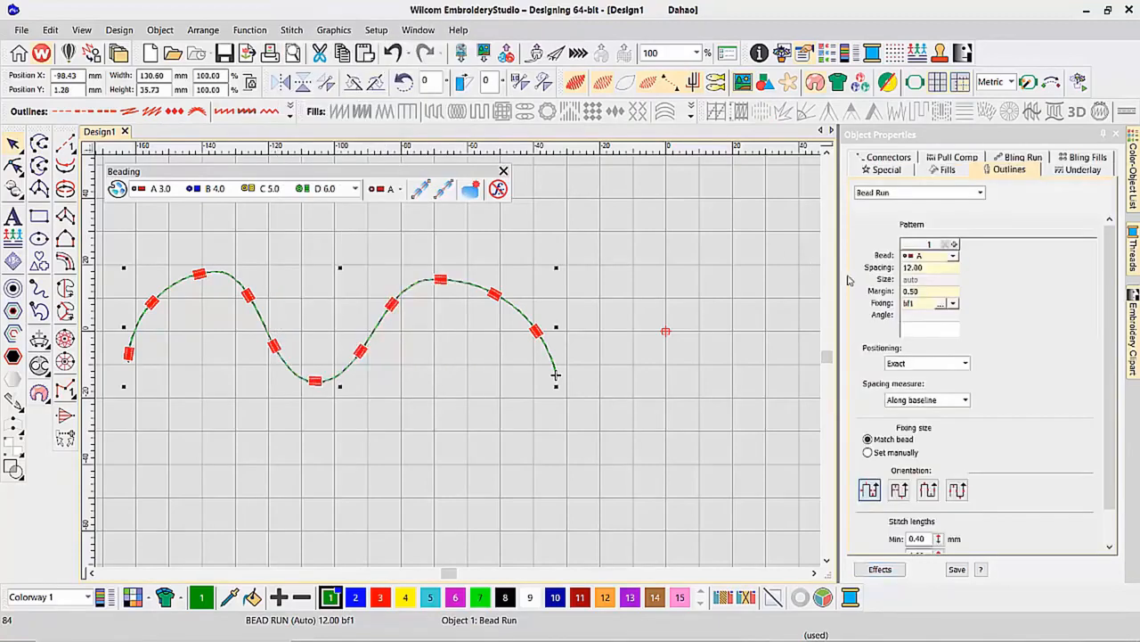
left_click(338, 10)
left_click(913, 268)
double_click(932, 268)
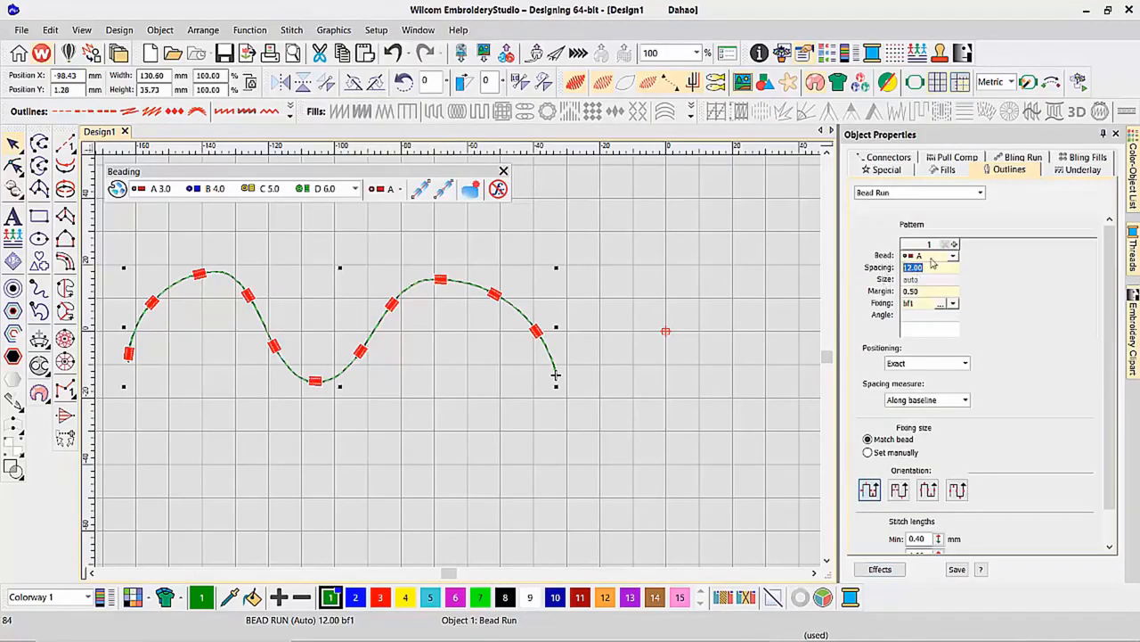
type("4")
key("Return")
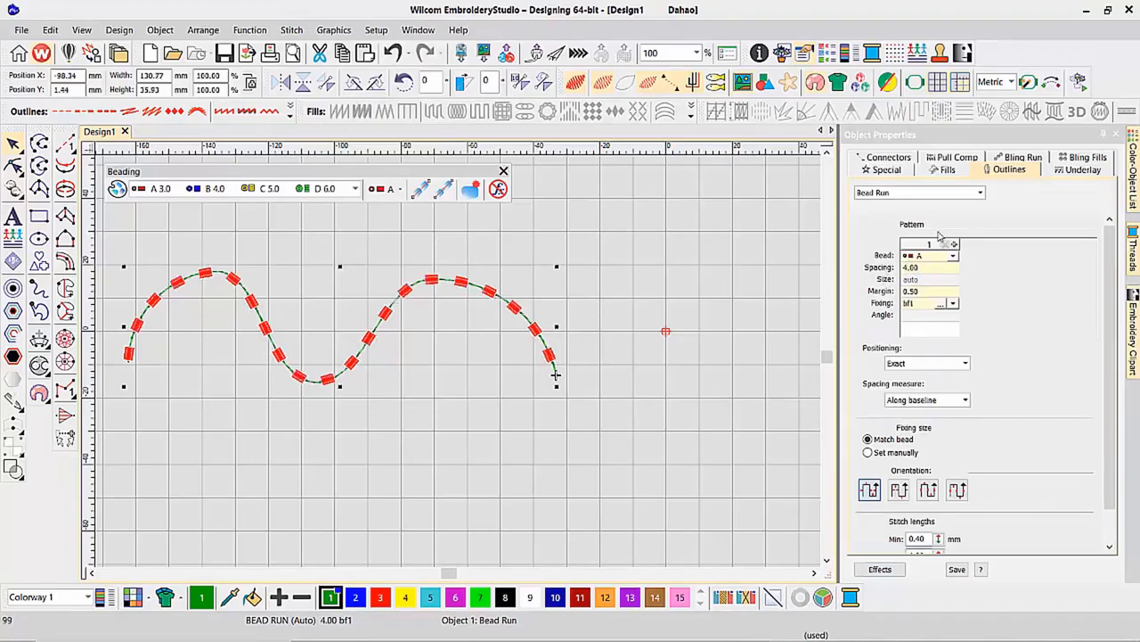
Digitize a manual bead run with bead A below the wavy run, placing beads at irregular distances along a curve
scroll(331, 273, "up", 3)
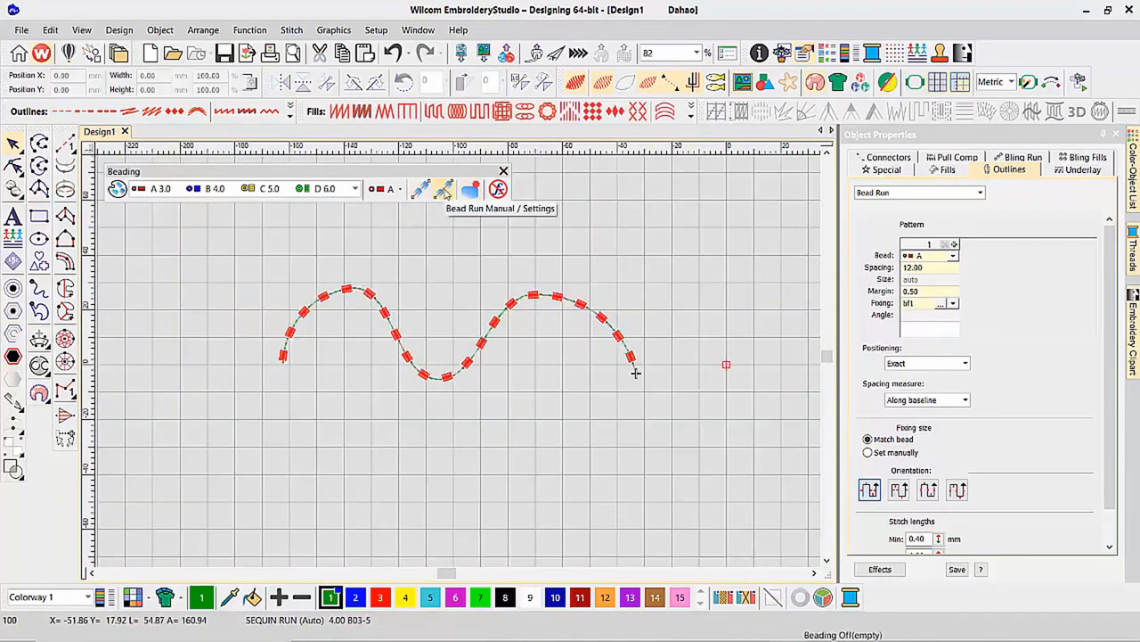
left_click(443, 188)
left_click(278, 469)
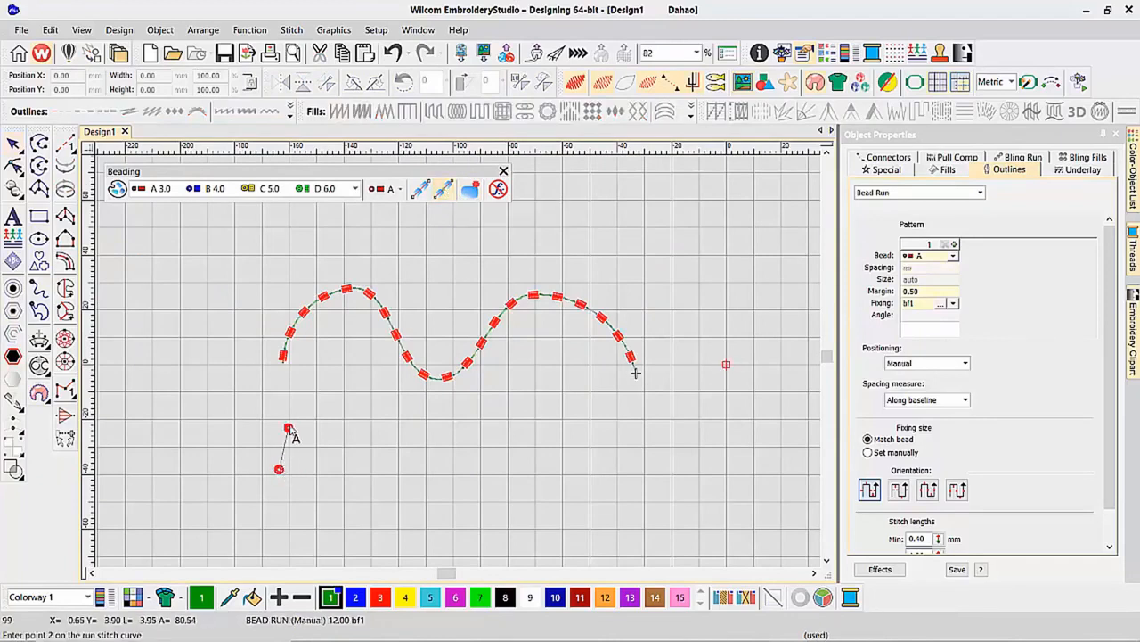
left_click(294, 420)
left_click(352, 417)
left_click(371, 461)
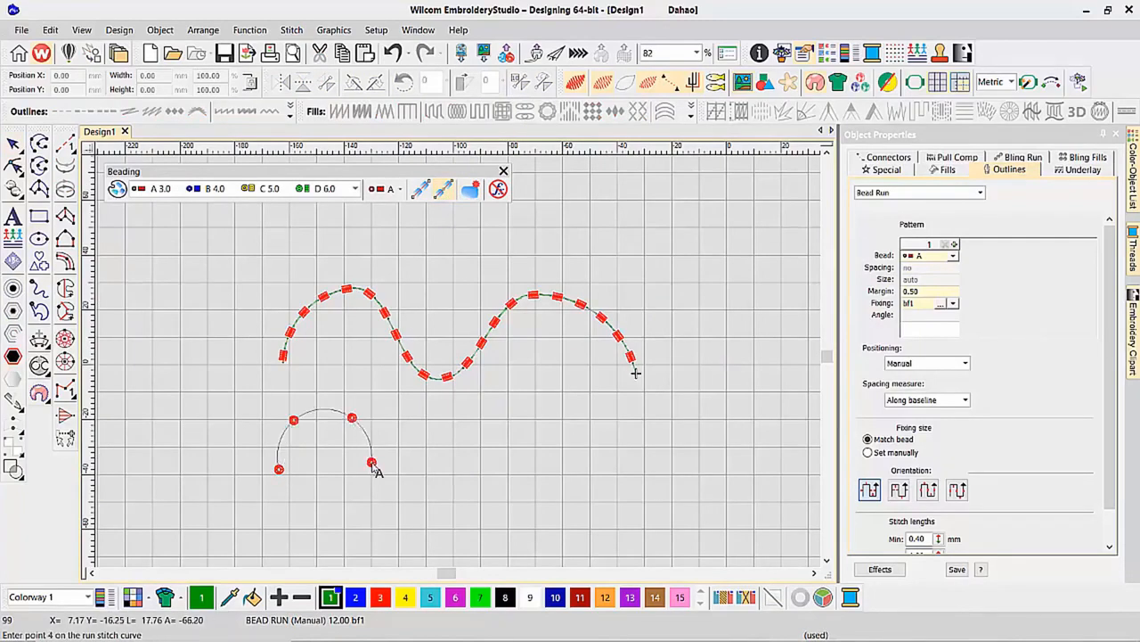
left_click(416, 442)
left_click(441, 457)
left_click(466, 443)
left_click(481, 457)
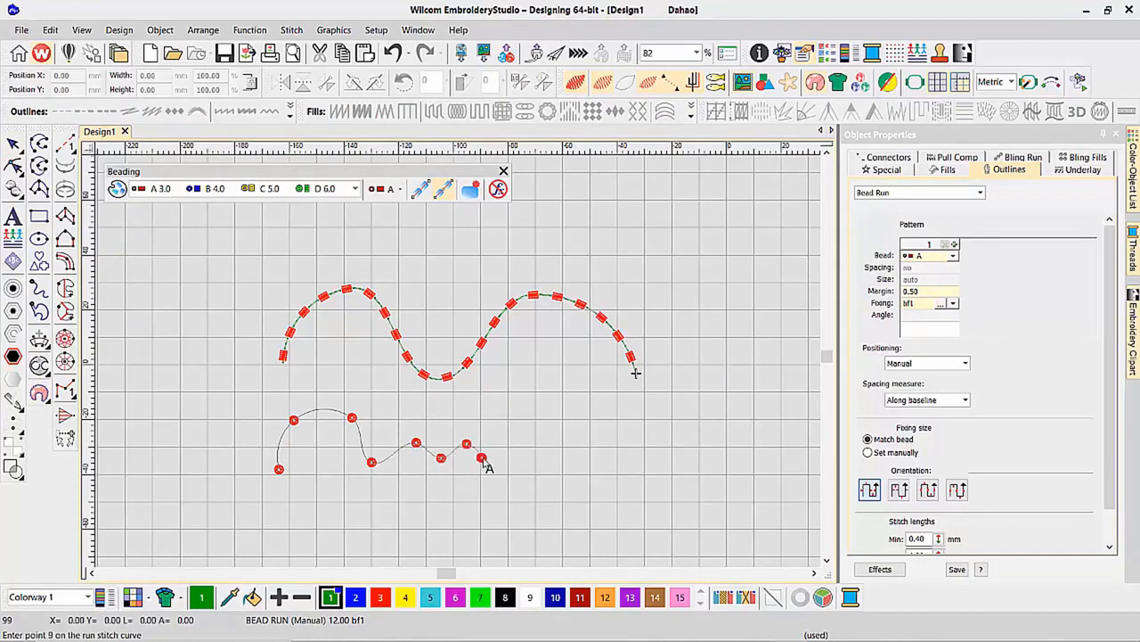
left_click(495, 445)
left_click(510, 455)
left_click(532, 434)
left_click(560, 422)
left_click(581, 445)
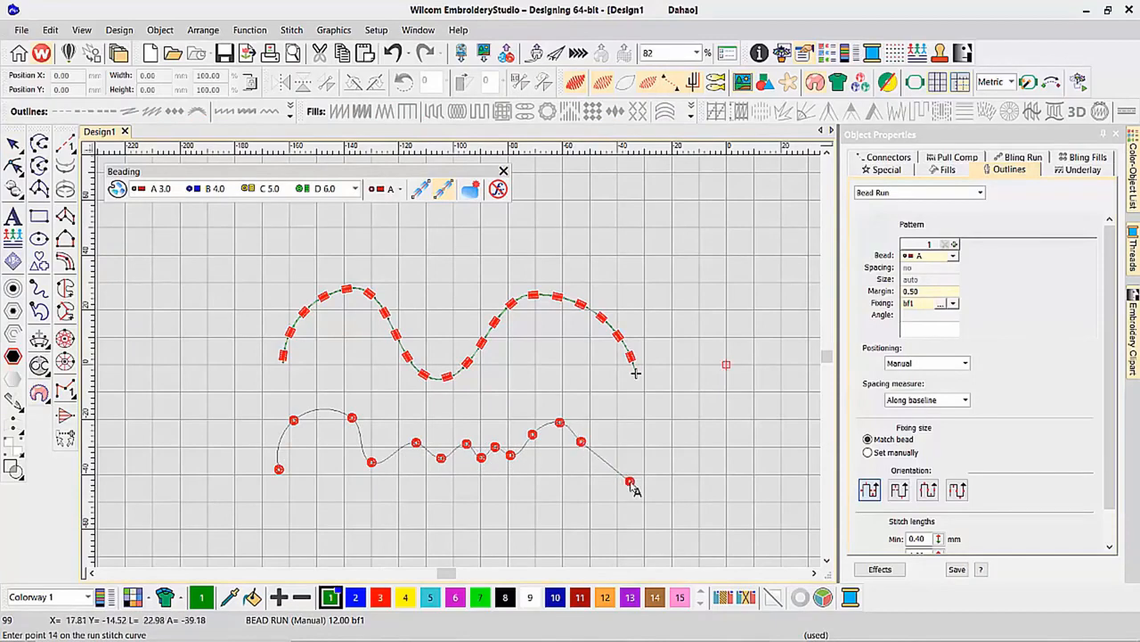
left_click(635, 479)
left_click(675, 438)
left_click(712, 426)
key("Return")
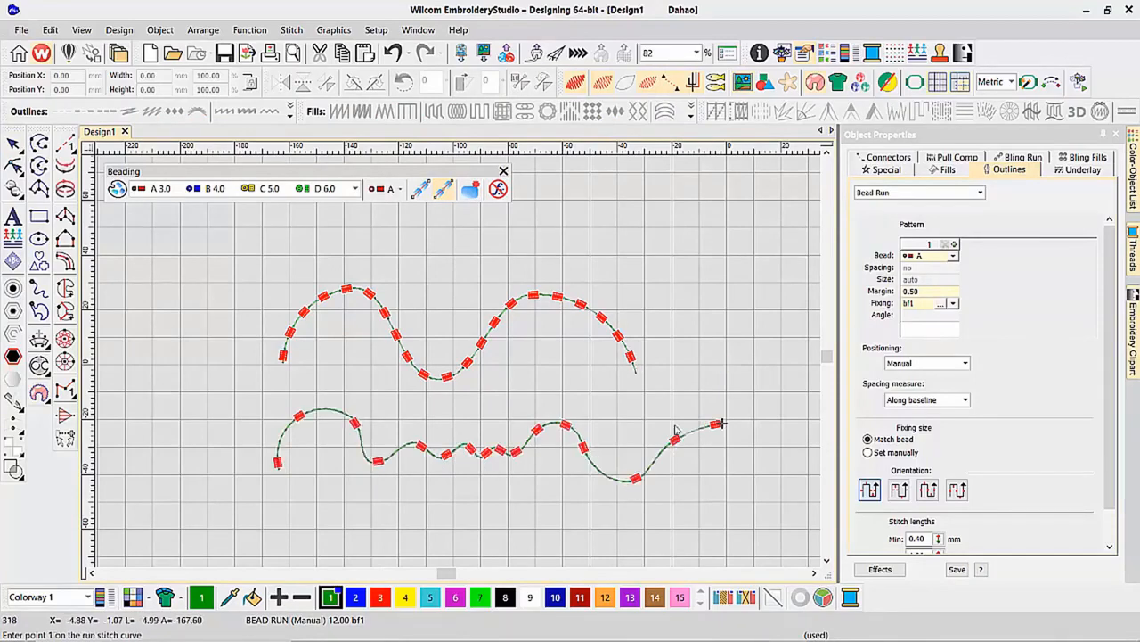
Delete the manual bead run and fit the remaining wavy run in the view
scroll(301, 416, "up", 2)
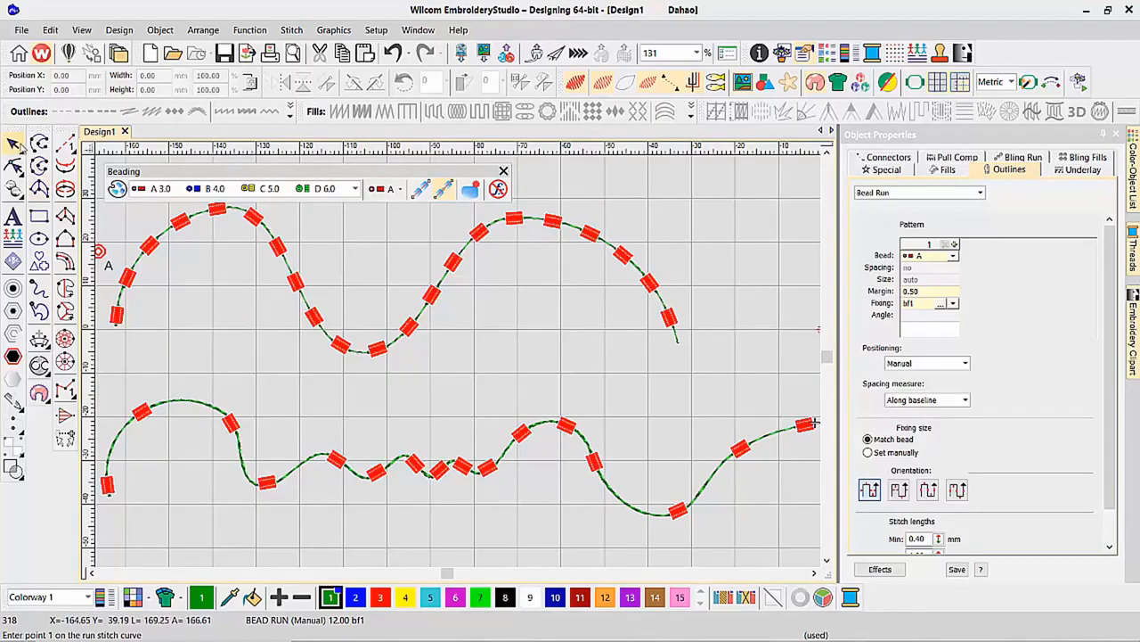
left_click(15, 144)
key("Delete")
key("0")
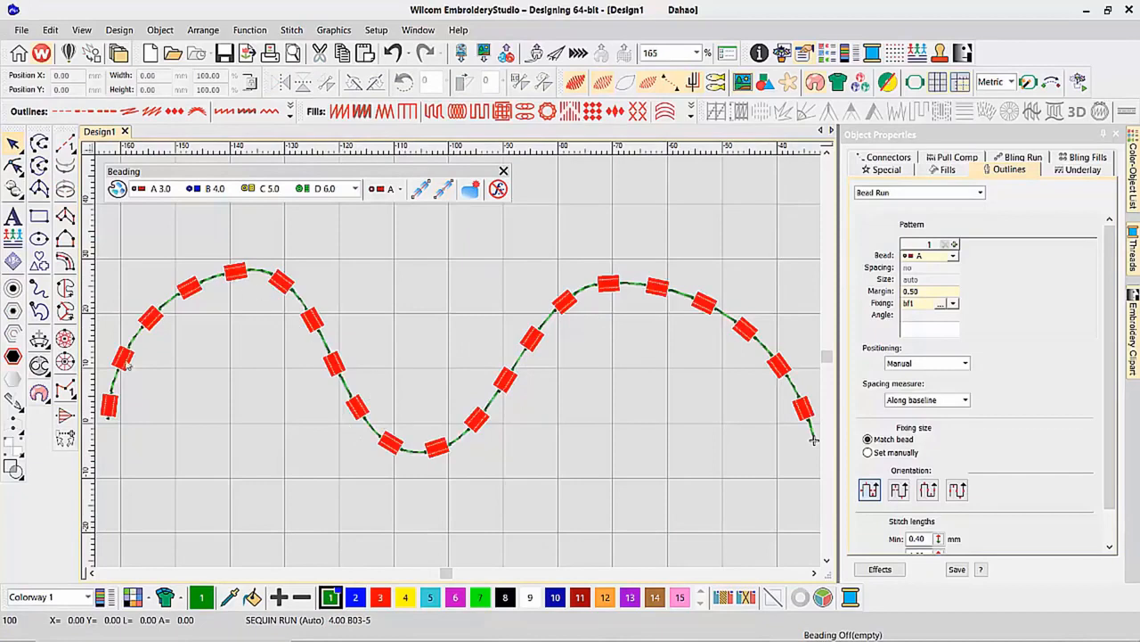
Travel through the wavy bead run stitch by stitch from its start with TrueView off to examine the bead drops
left_click(115, 407)
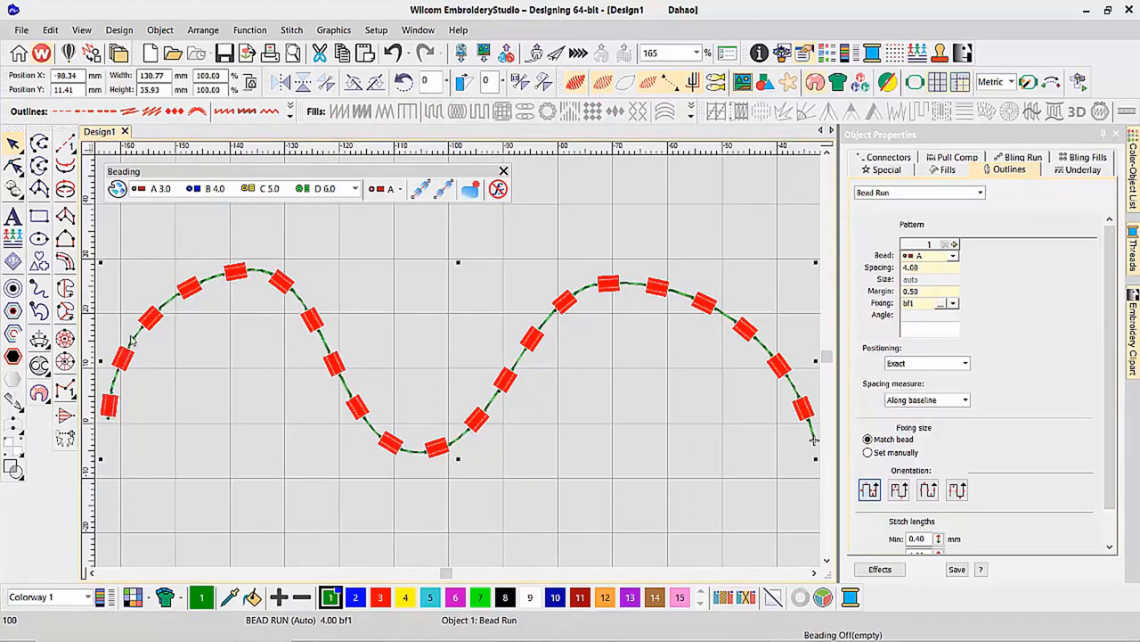
key("t")
key("Home")
key("Right")
key("Right")
key("Right")
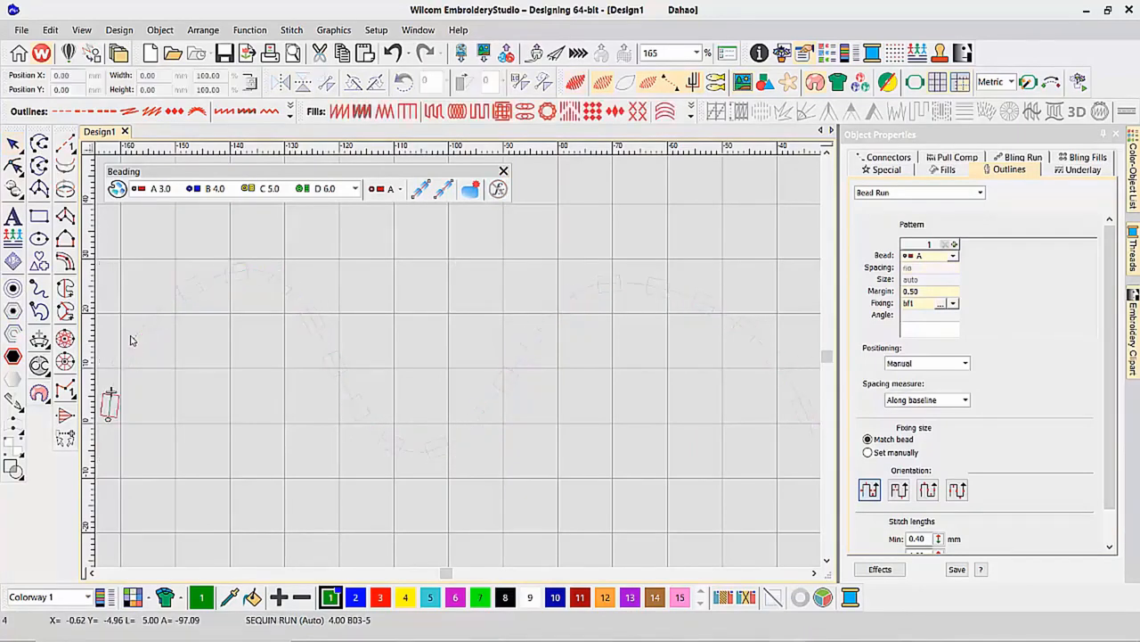
key("Right")
key("Right")
key("Right")
key("Right")
key("Right")
key("Right")
key("Right")
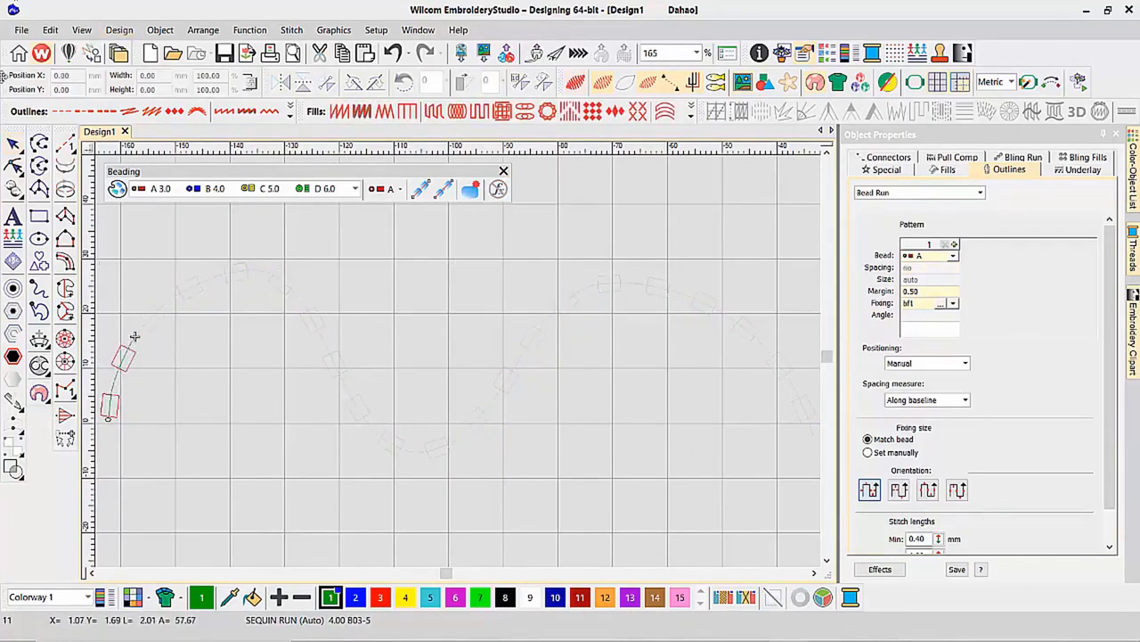
key("Right")
key("Right")
key("Right")
key("Right")
key("Right")
key("Right")
key("Right")
key("Right")
key("Right")
key("Right")
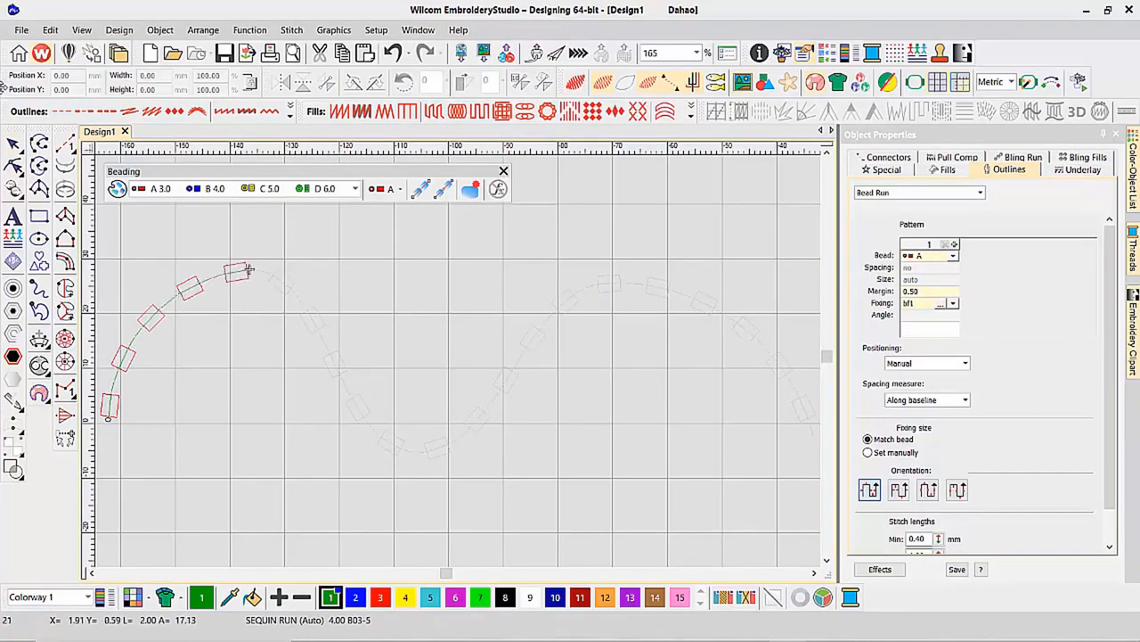
key("Right")
key("Right")
key("Right")
key("Right")
key("Right")
key("Right")
key("Right")
key("Right")
key("Right")
key("Right")
key("Right")
key("Right")
key("Right")
key("Right")
key("Right")
key("Right")
key("Right")
key("Right")
key("Right")
key("Right")
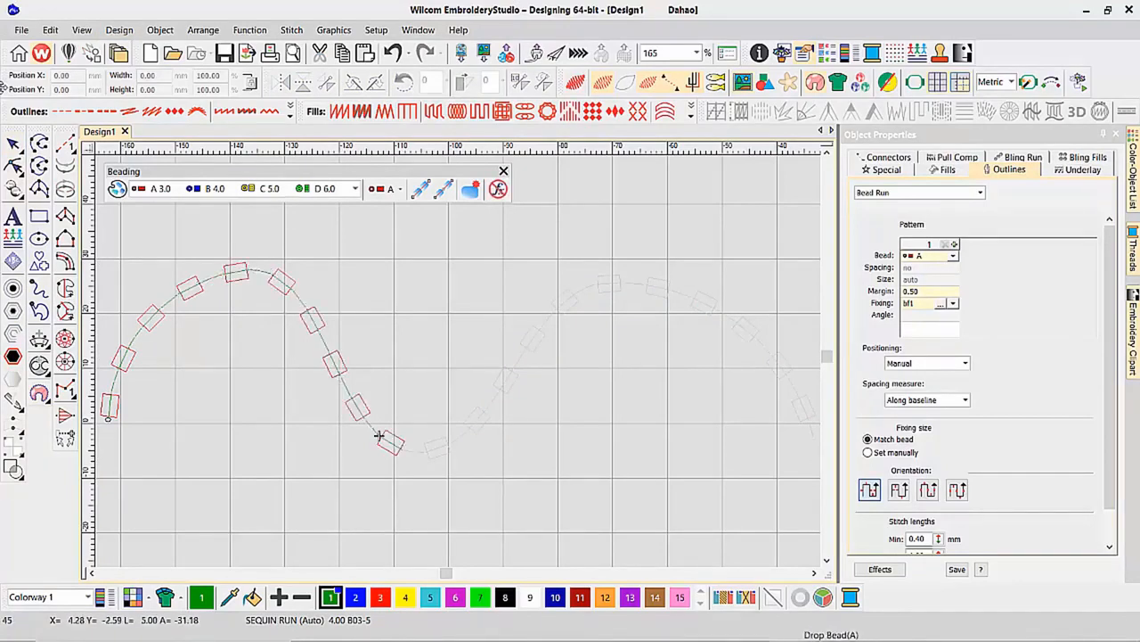
key("Right")
key("Right")
key("Right")
key("Right")
key("Right")
key("Right")
key("Right")
key("Right")
key("Right")
key("Right")
key("Right")
key("Right")
key("Right")
key("Right")
key("Right")
key("Right")
key("Right")
key("Right")
key("Right")
key("Right")
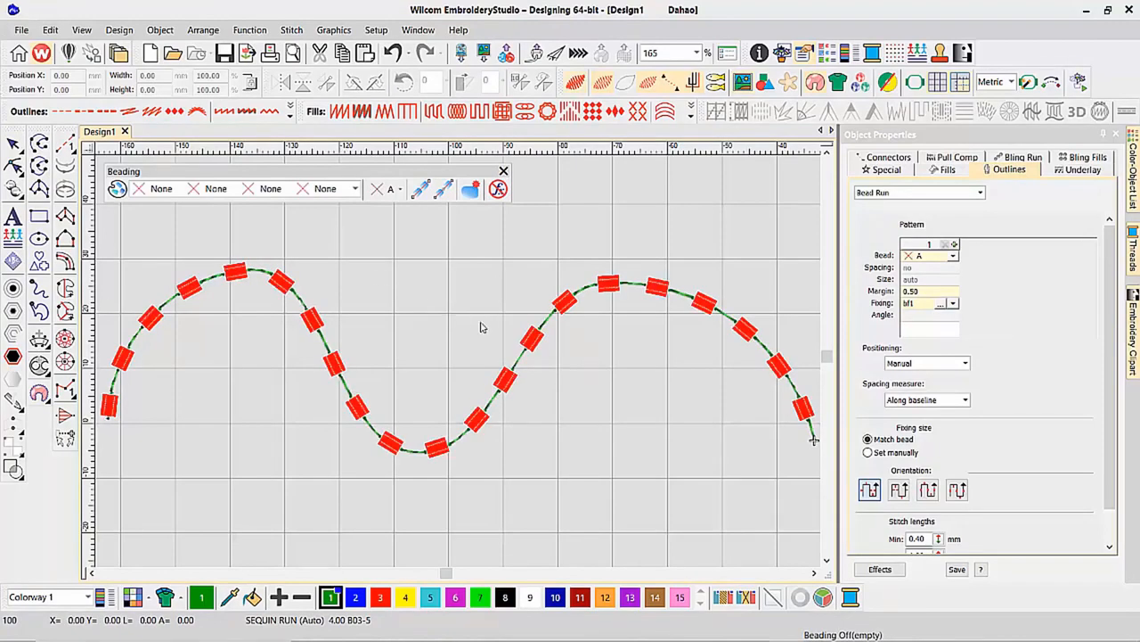
Set the spacing of the wavy bead run to 3 mm
left_click(533, 345)
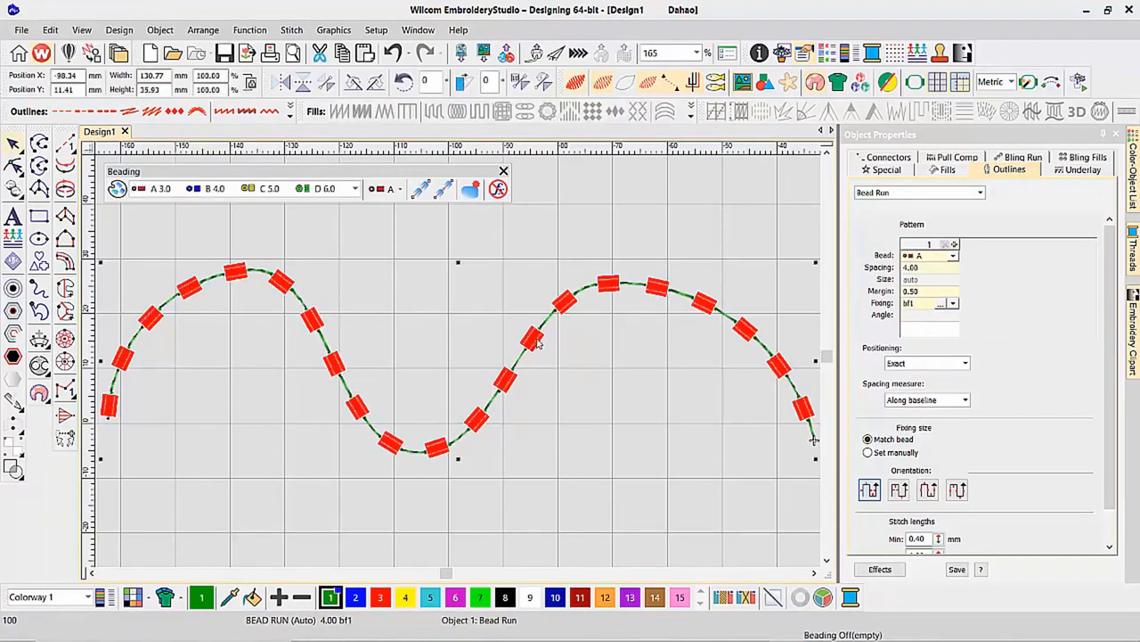
left_click(923, 268)
type("3")
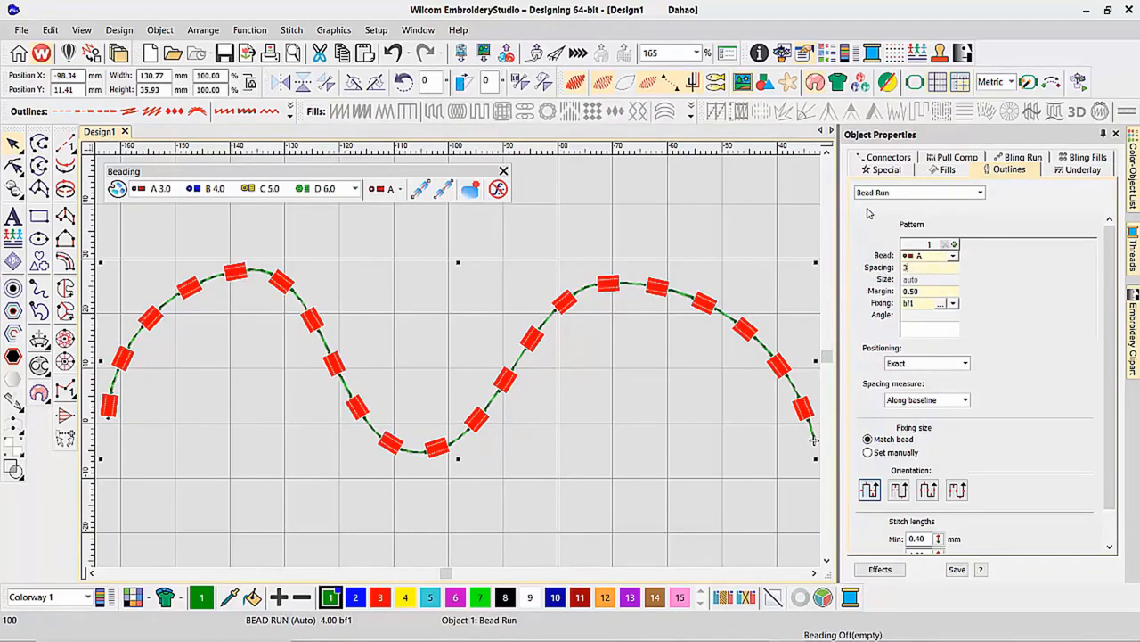
key("Return")
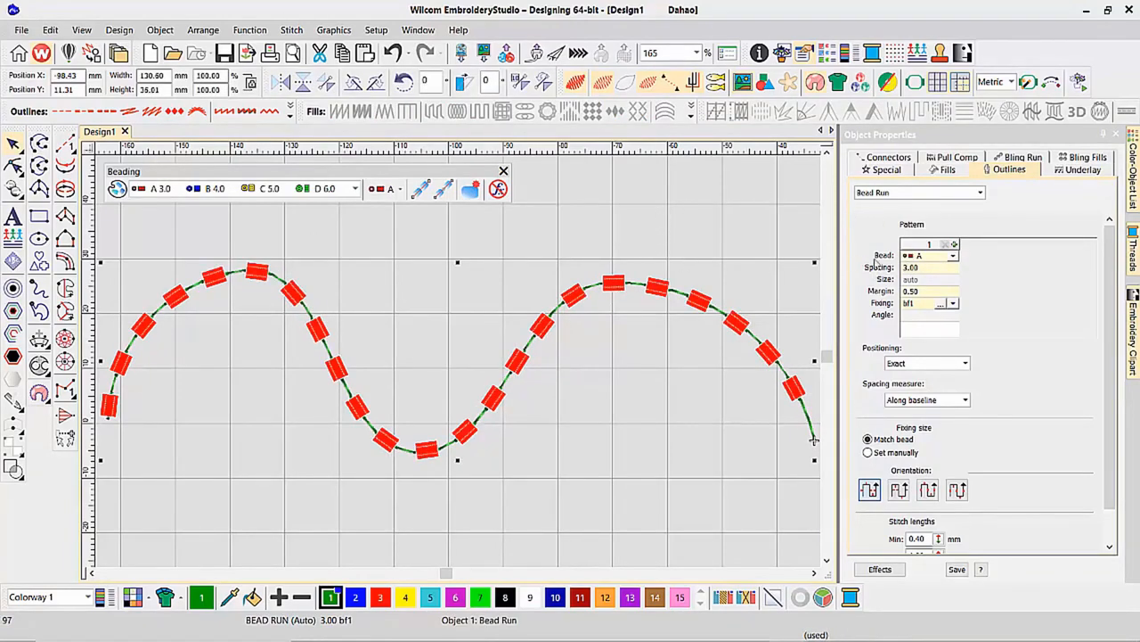
Try beads B and C on the wavy bead run and settle on bead D
left_click(953, 256)
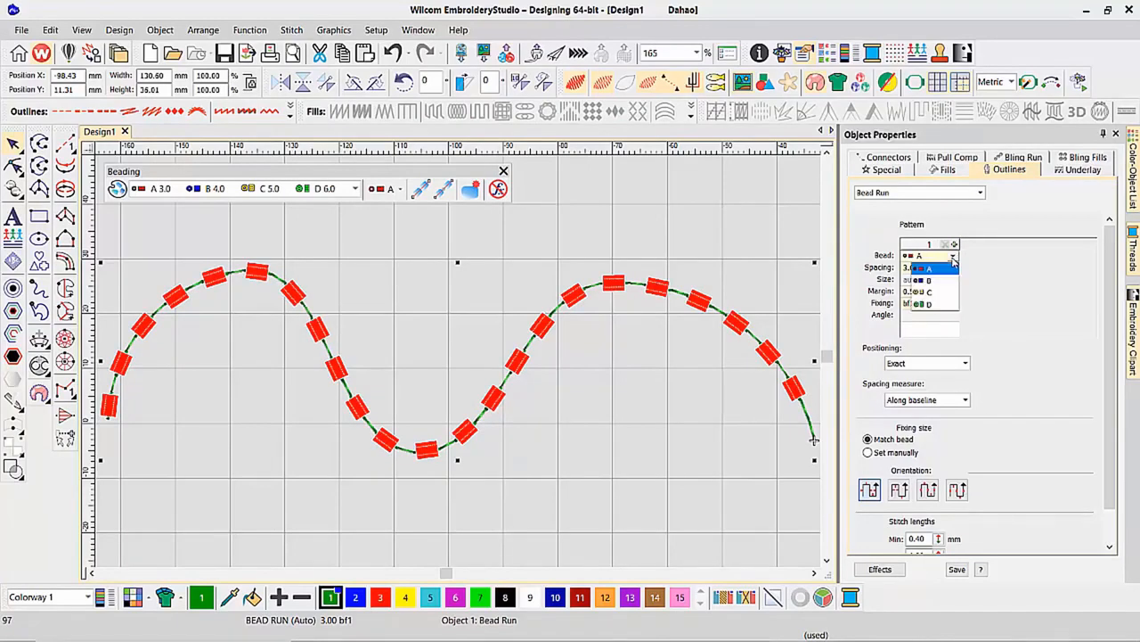
left_click(927, 281)
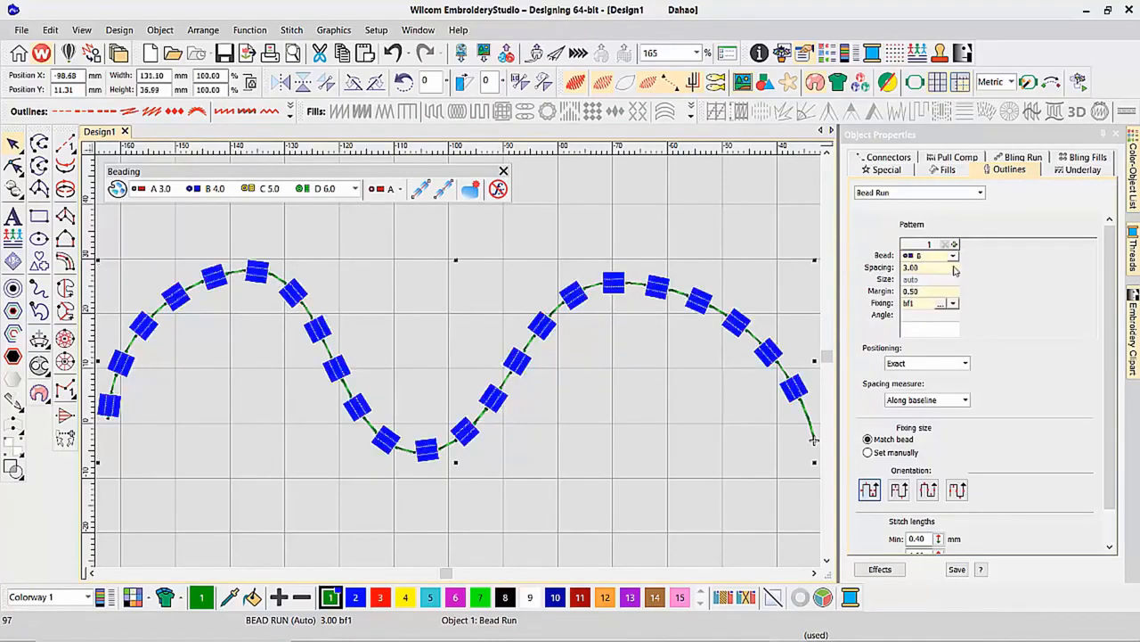
left_click(953, 256)
left_click(926, 293)
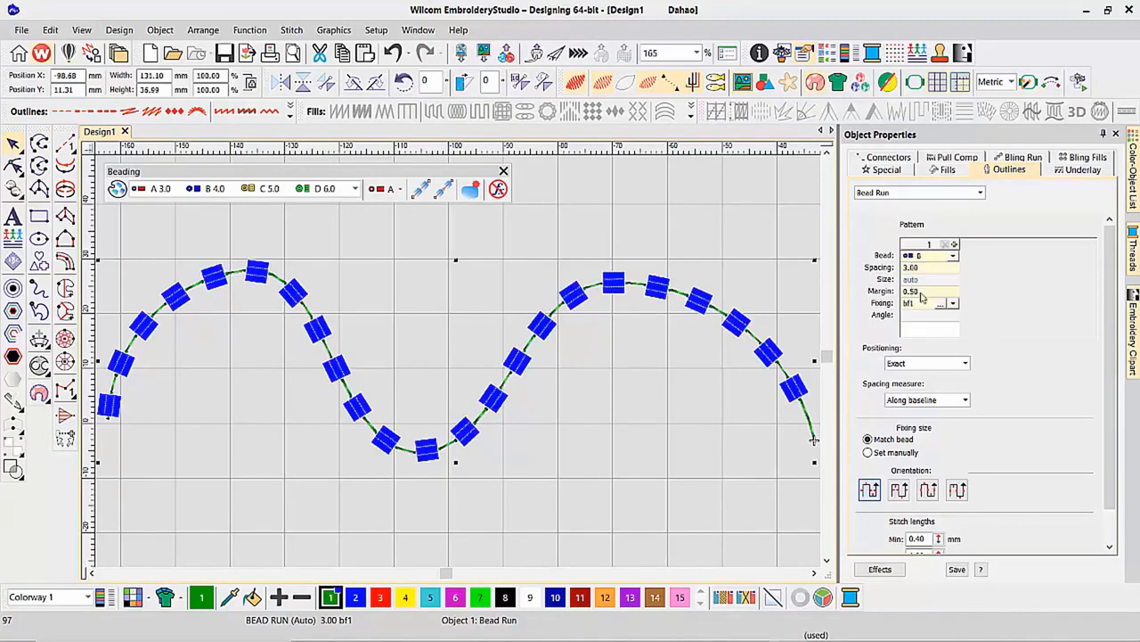
left_click(953, 257)
left_click(927, 304)
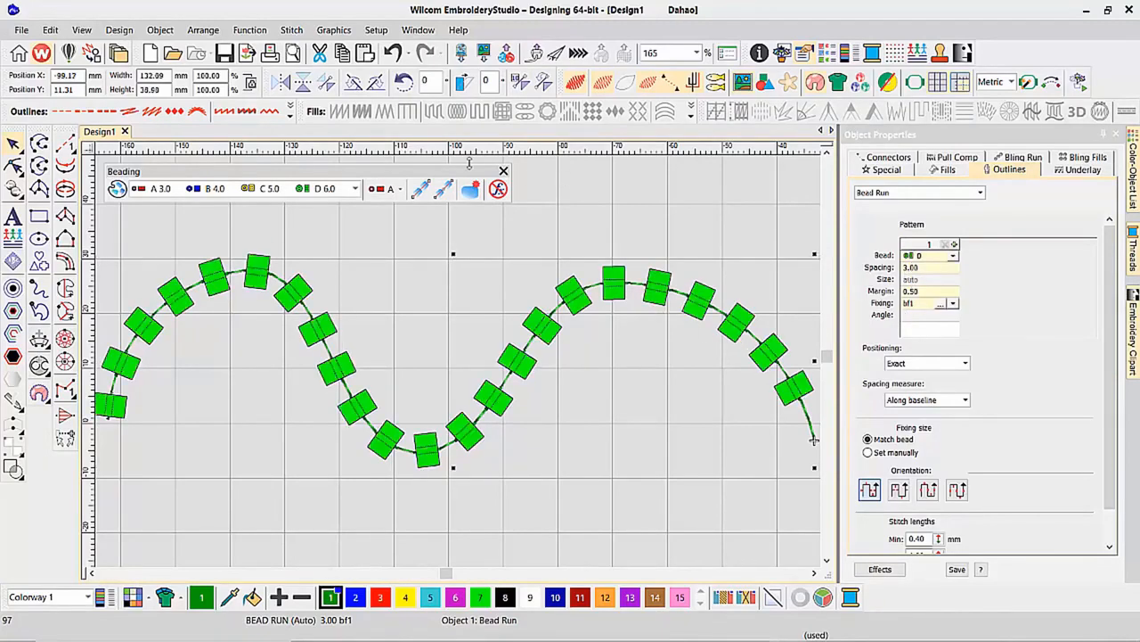
Review the bead sizes, holes and heights in the Bead Palette Editor and close it without changing anything
left_click(116, 188)
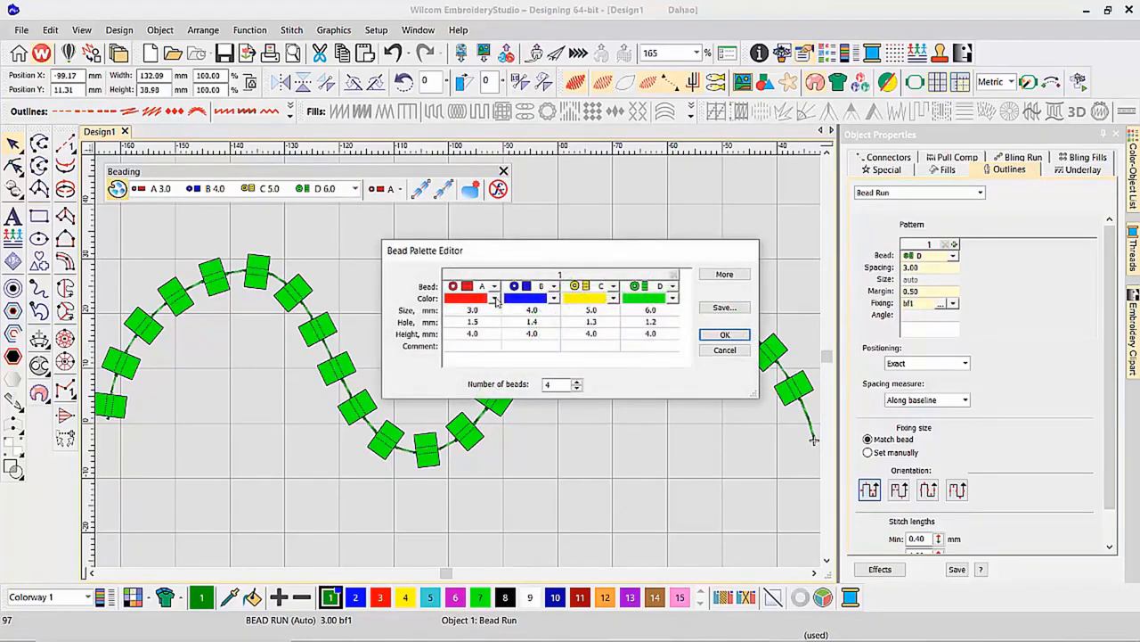
left_click(724, 349)
left_click(761, 349)
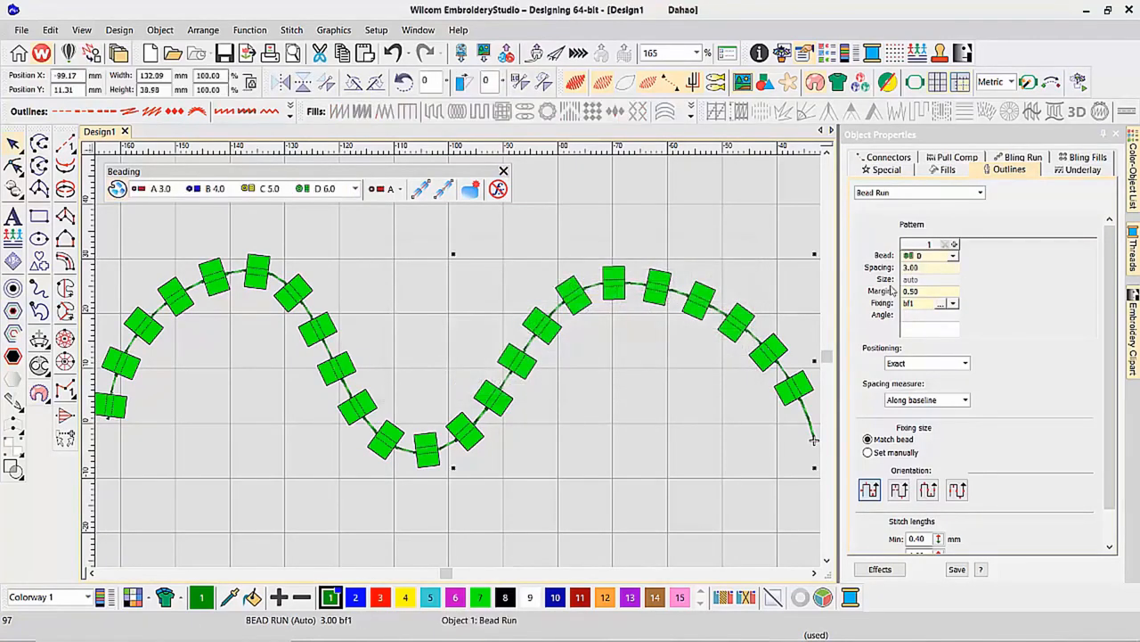
Switch the wavy bead run to bead A and apply the bfx02 fixing to it
left_click(952, 256)
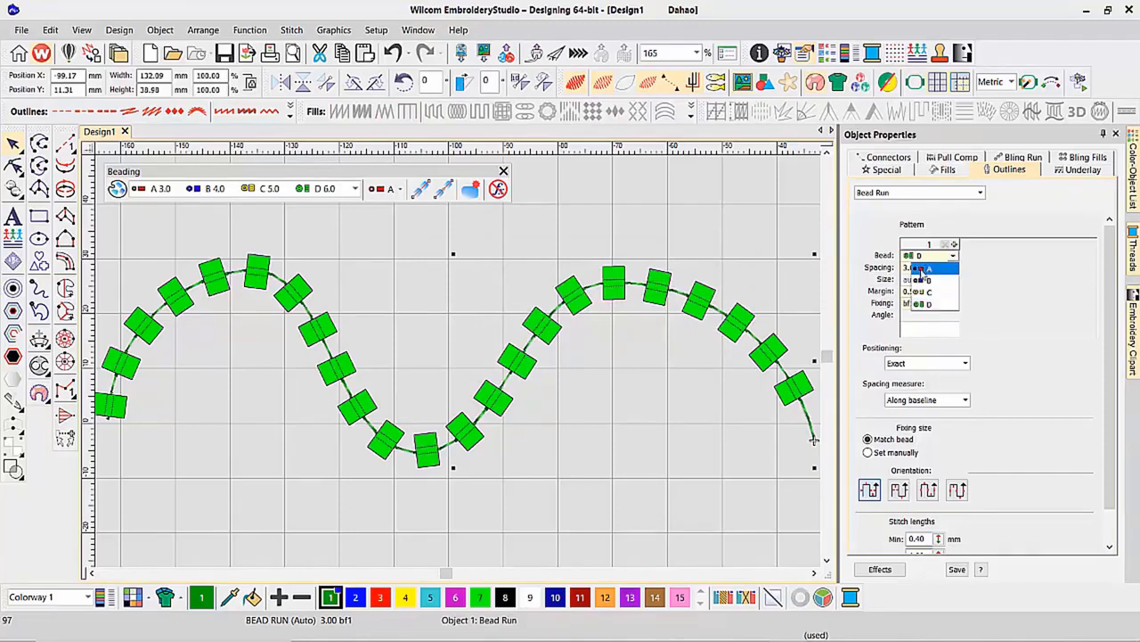
left_click(924, 268)
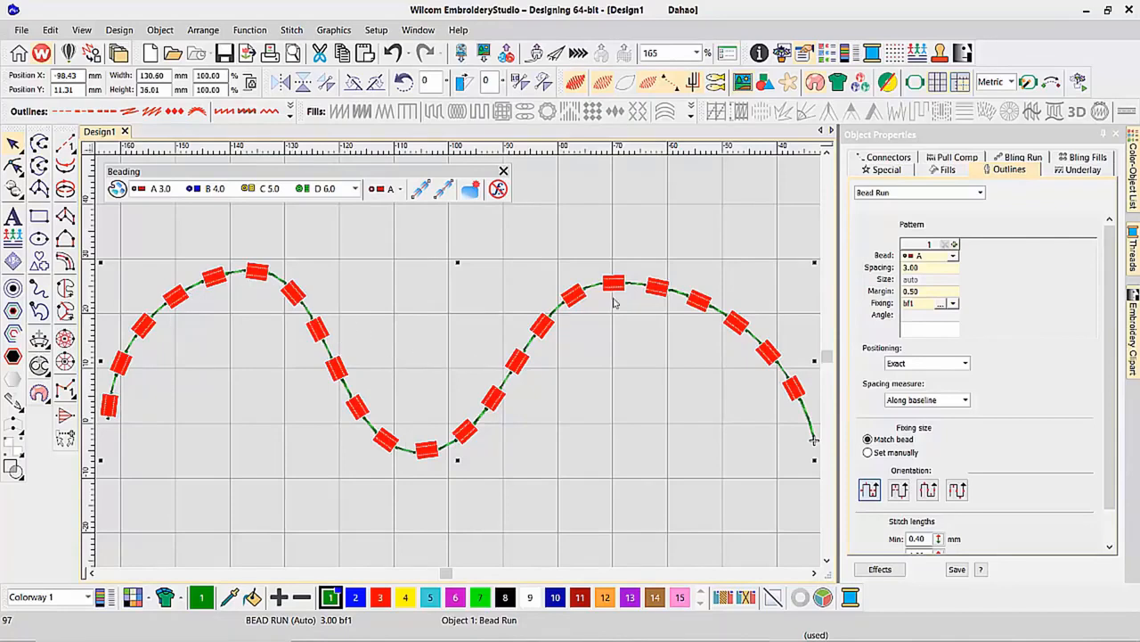
left_click(941, 306)
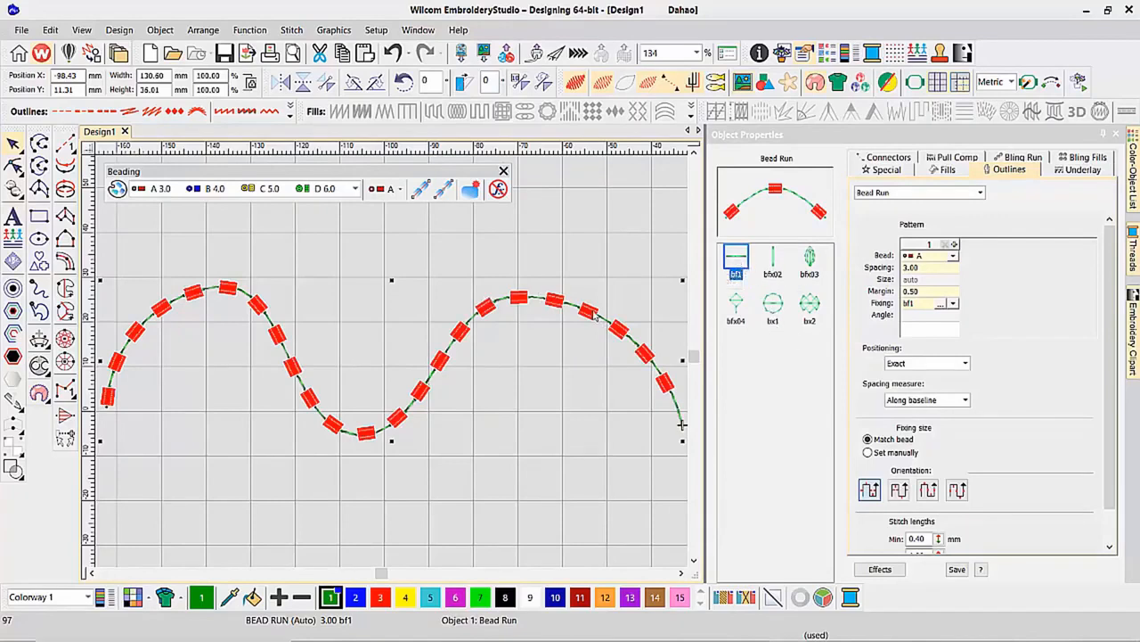
left_click(773, 262)
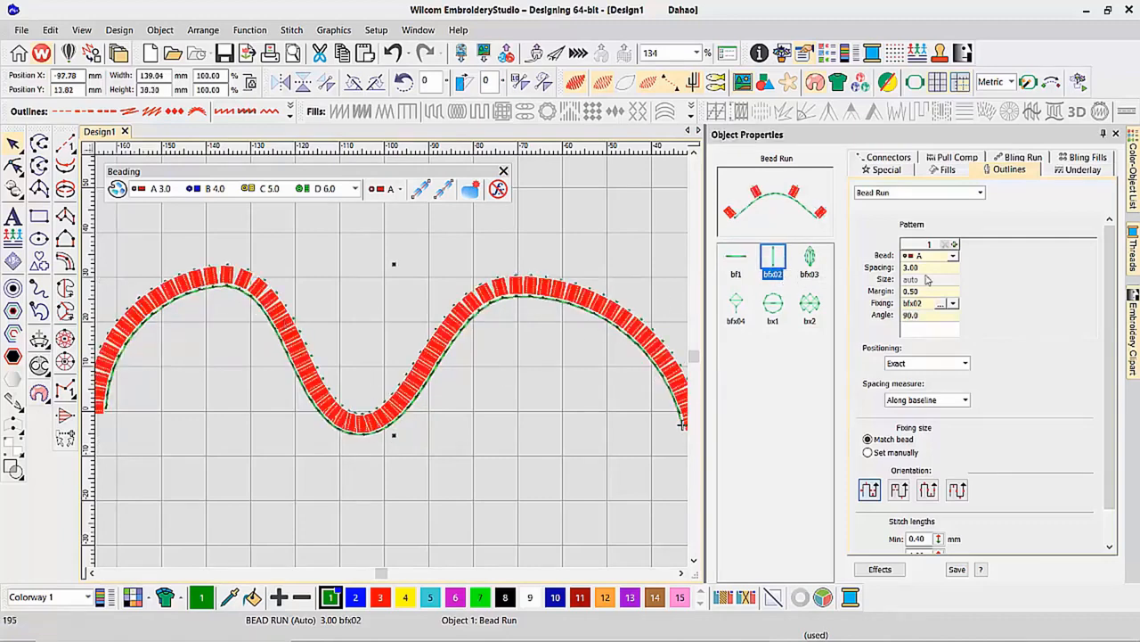
Set the spacing of the wavy bead run to 4 mm
left_click_drag(944, 271, 870, 275)
type("4")
key("Return")
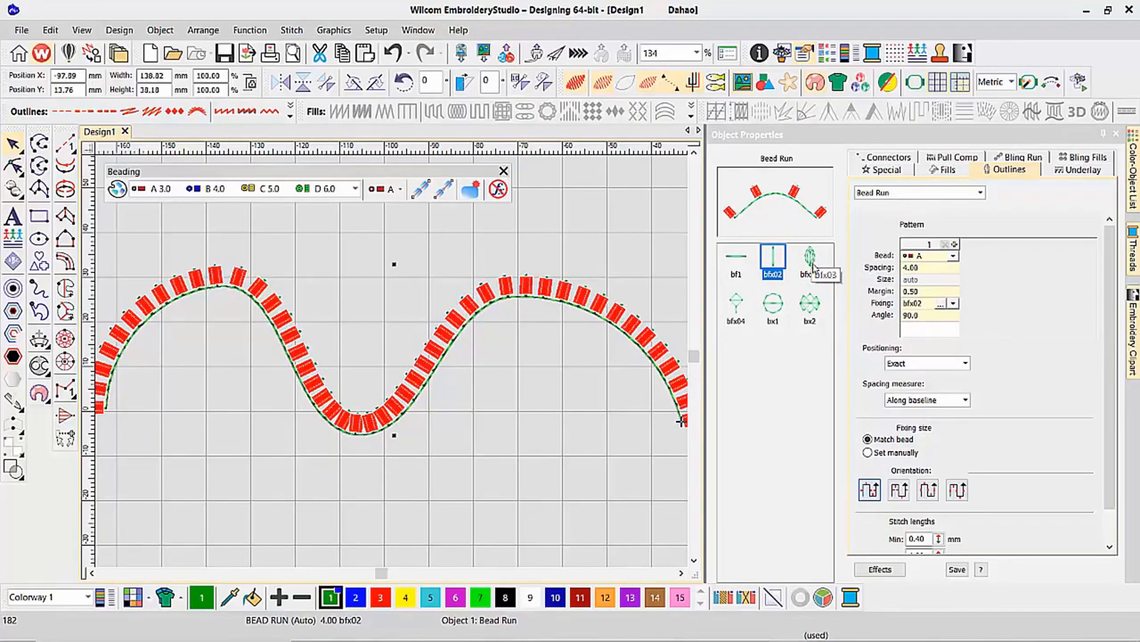
Try the bfx03 fixing on the wavy bead run and inspect its stitches up close
left_click(810, 263)
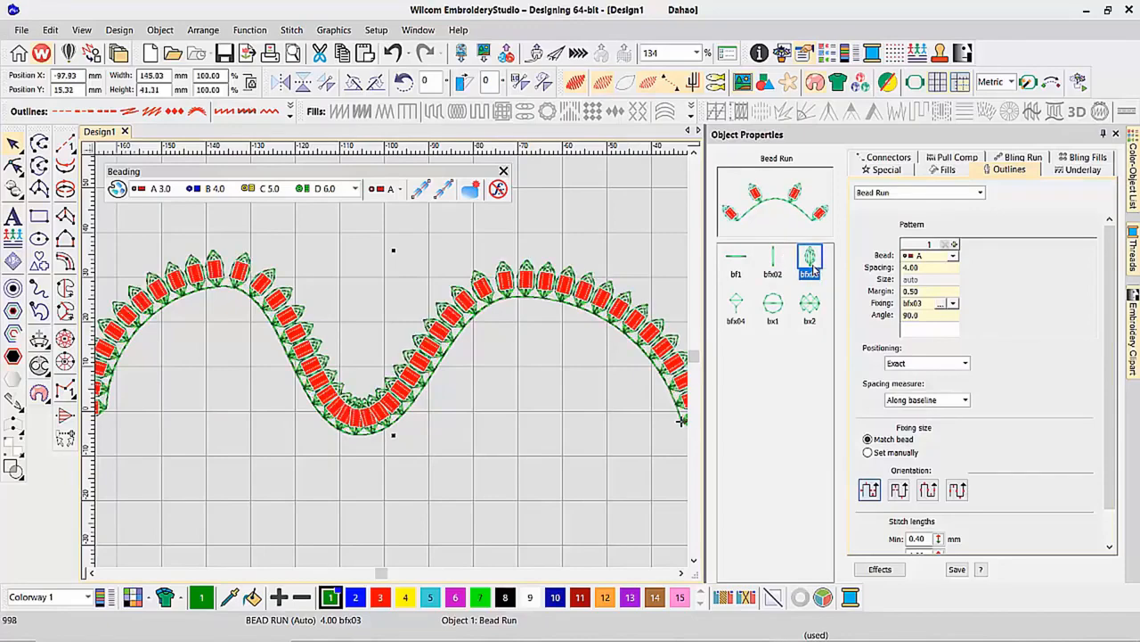
left_click_drag(458, 229, 606, 361)
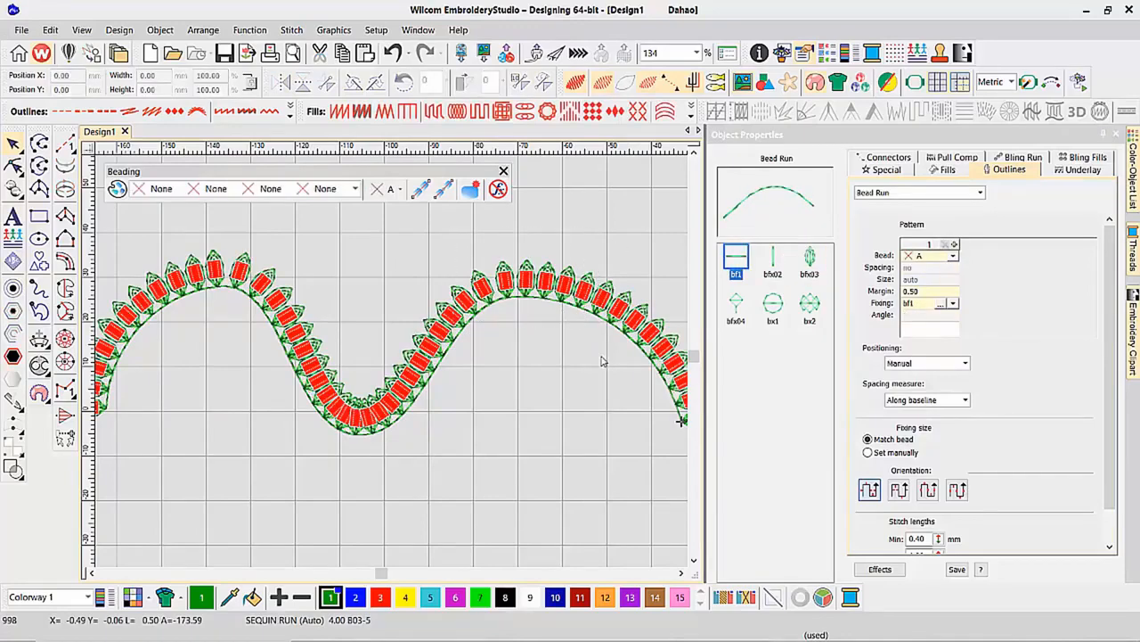
left_click_drag(465, 251, 514, 371)
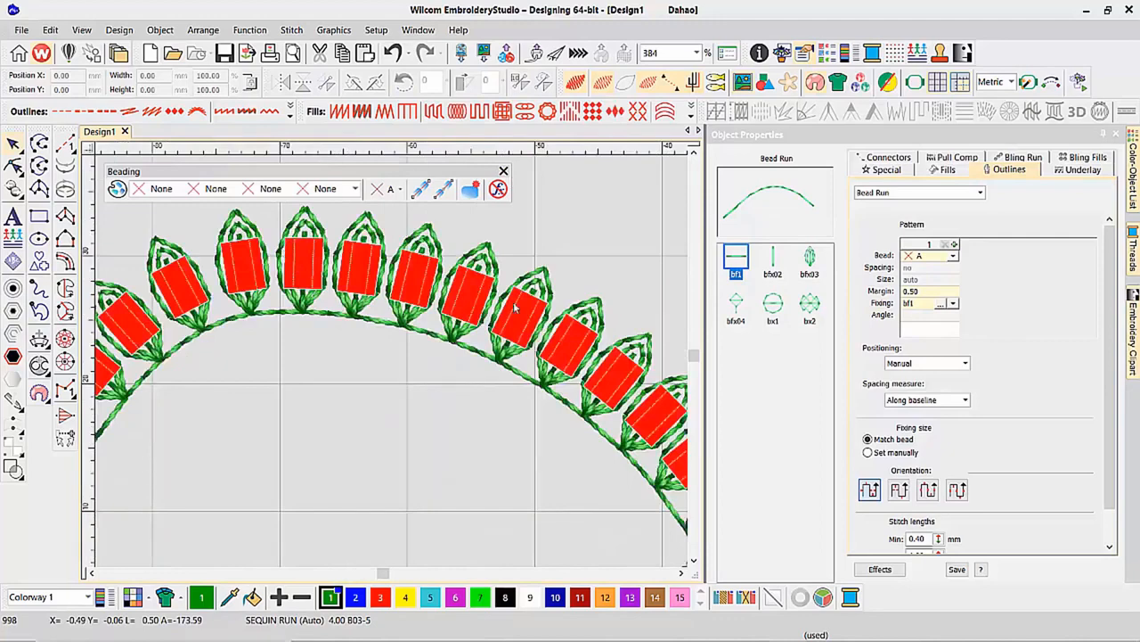
key("shift+z")
left_click(496, 392)
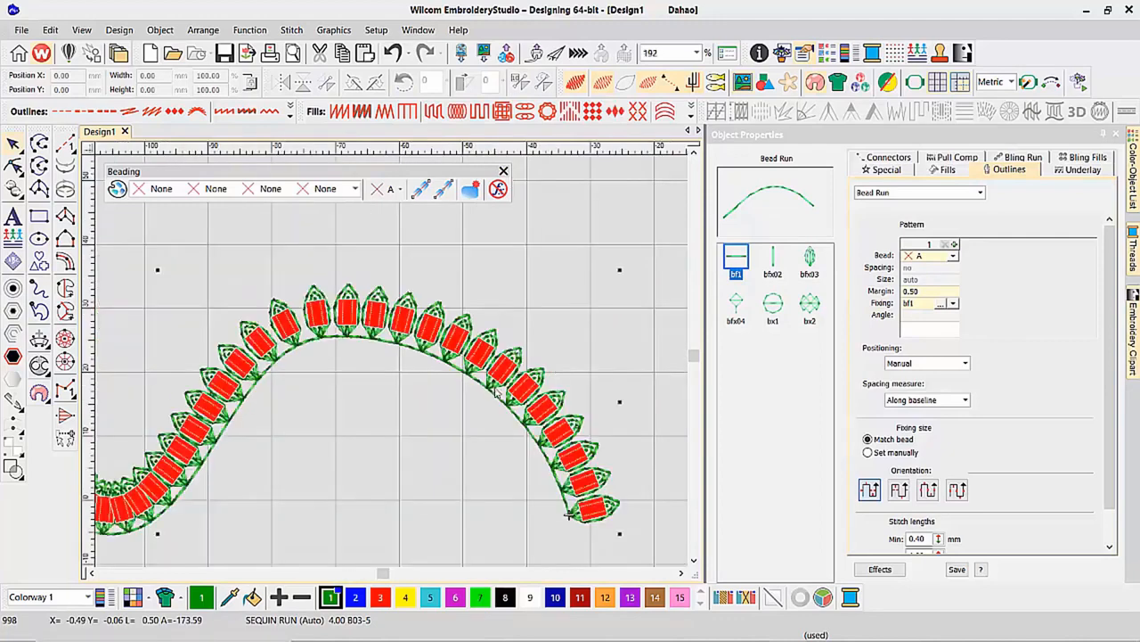
Try the bfx04, bx1 and bx2 fixings on the wavy bead run and inspect the bx2 stitches up close
left_click(736, 308)
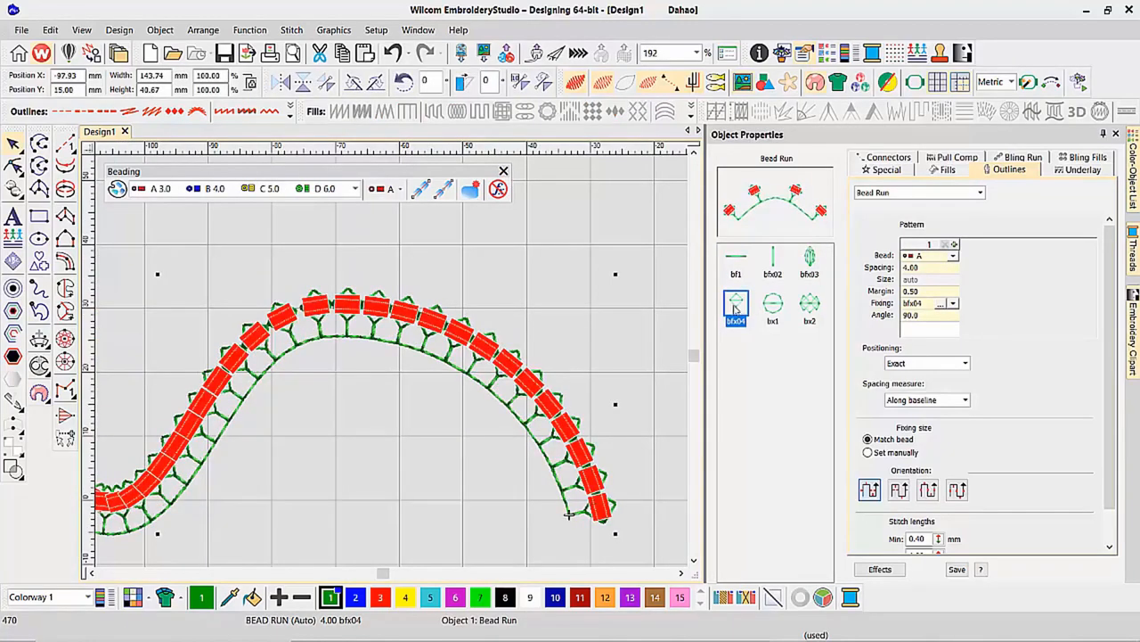
left_click(775, 306)
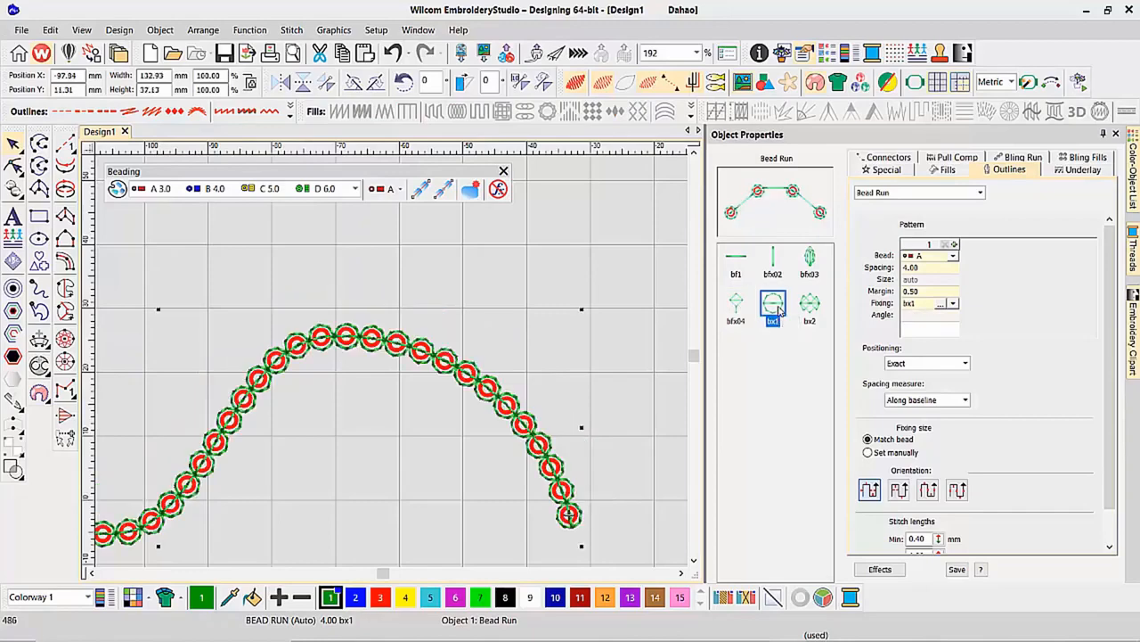
left_click(811, 305)
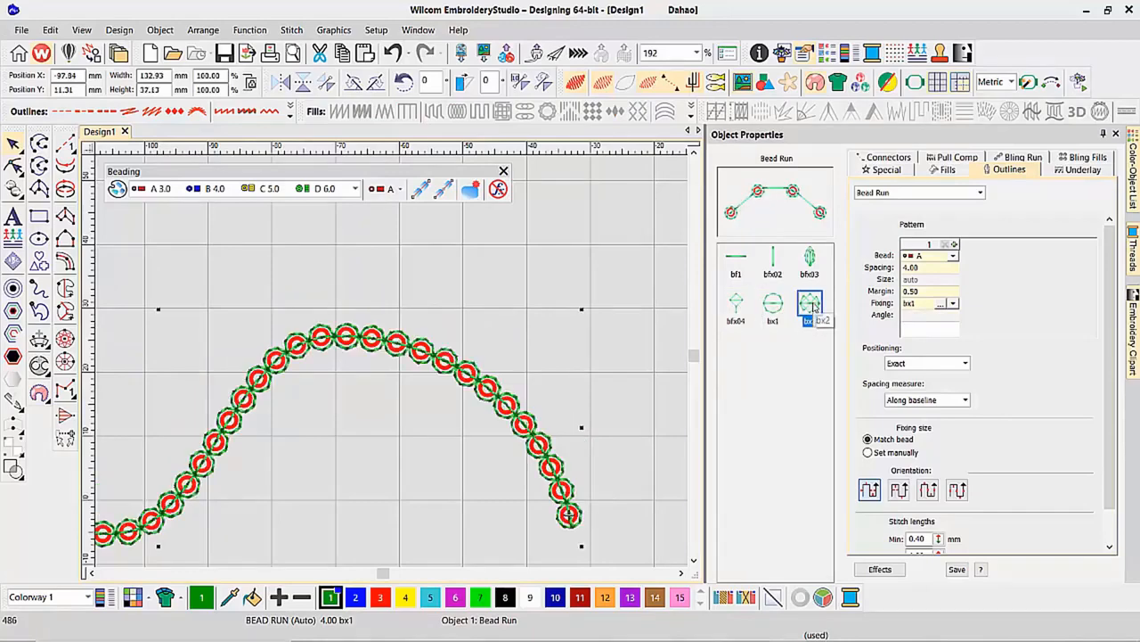
left_click_drag(509, 322, 439, 413)
key("ctrl+z")
key("b")
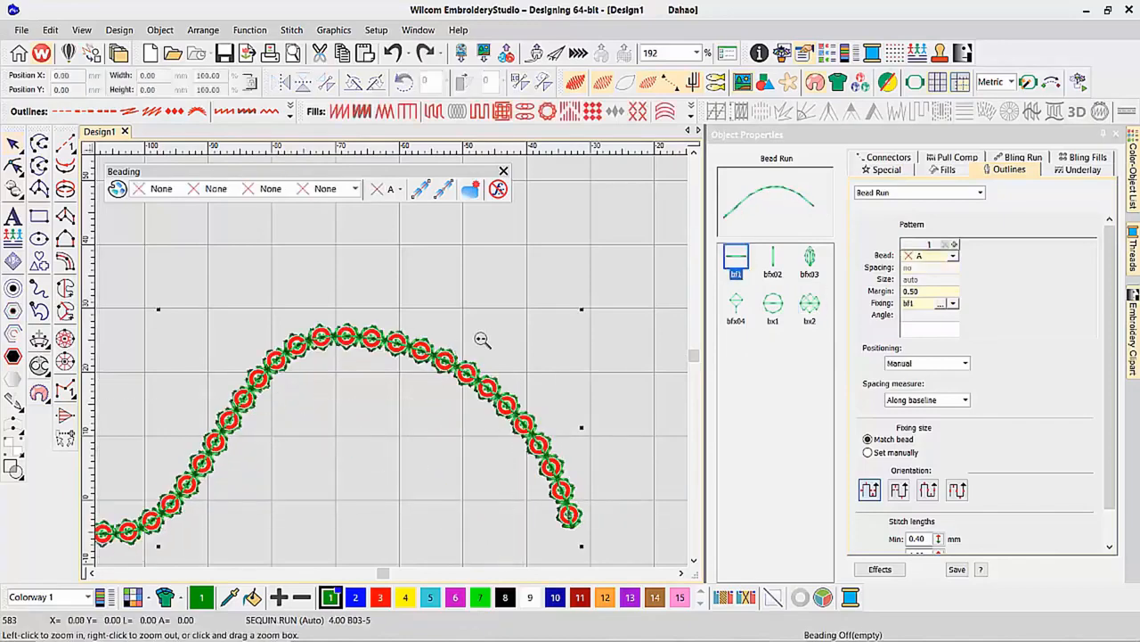
left_click_drag(483, 337, 408, 403)
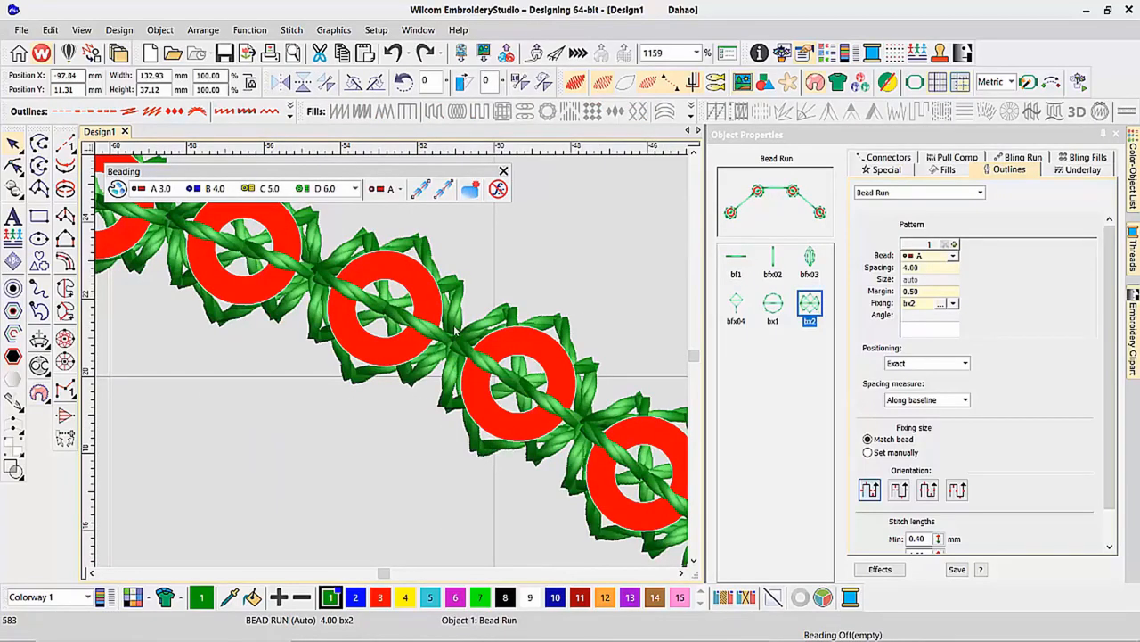
key("shift+z")
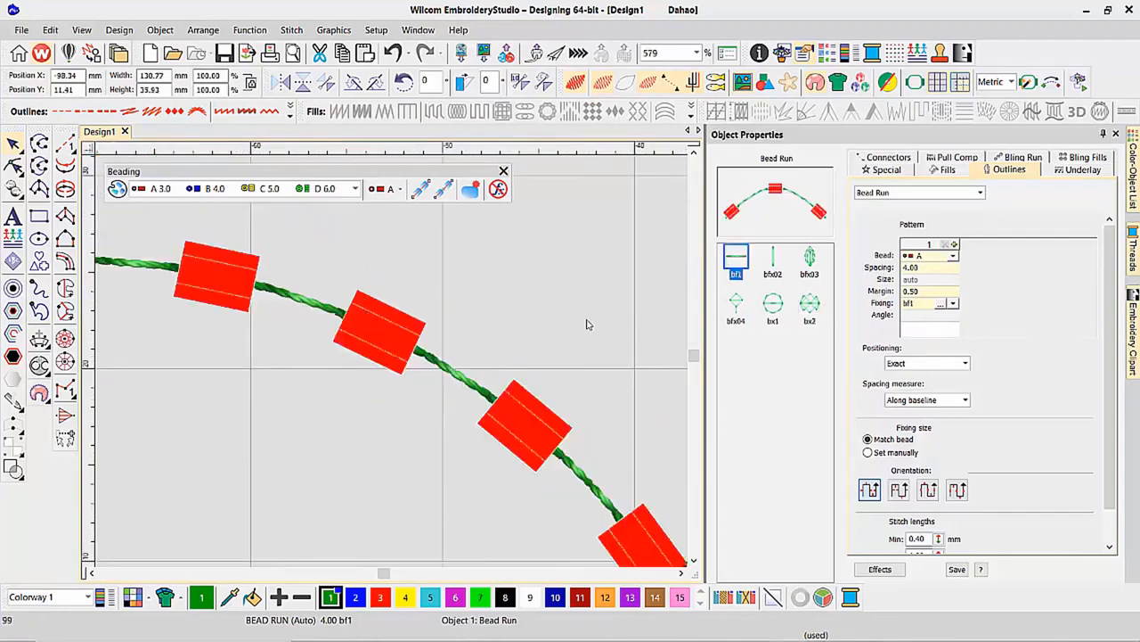
Compare the bfx02, bfx03, bfx04 and bx2 fixings on the bead run and settle on bfx02
left_click(774, 260)
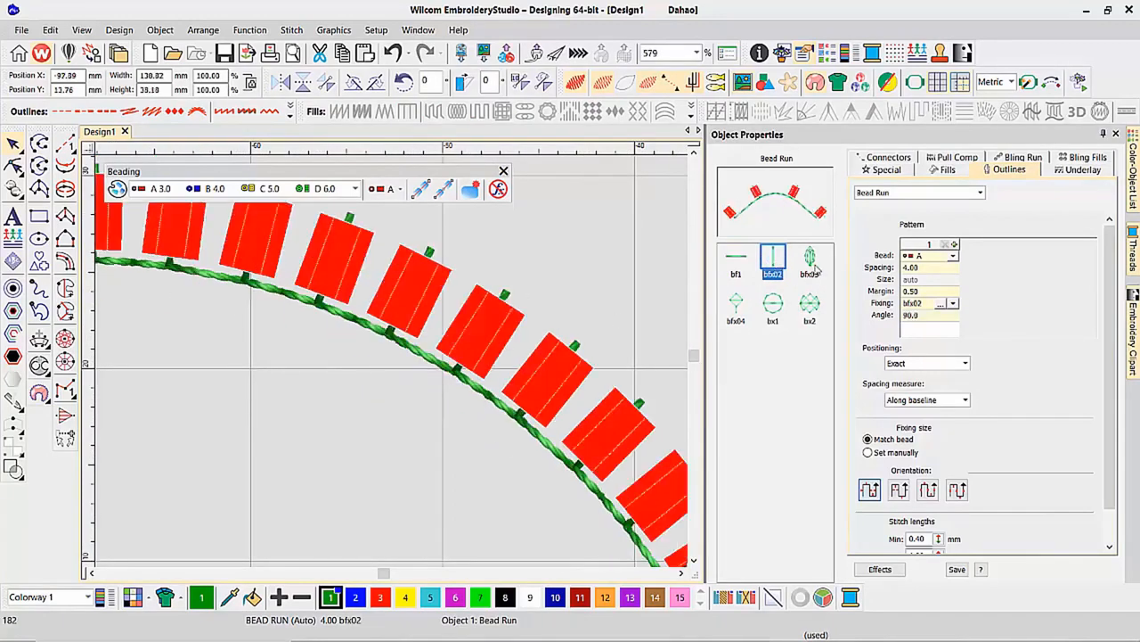
left_click(810, 262)
left_click(736, 307)
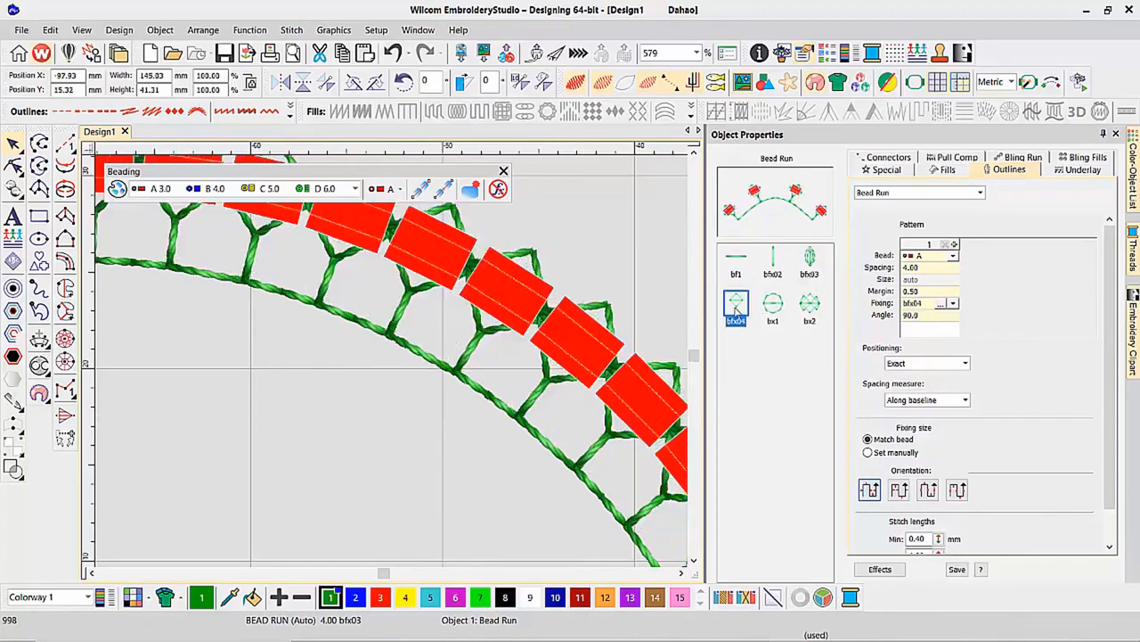
left_click(811, 307)
left_click(772, 260)
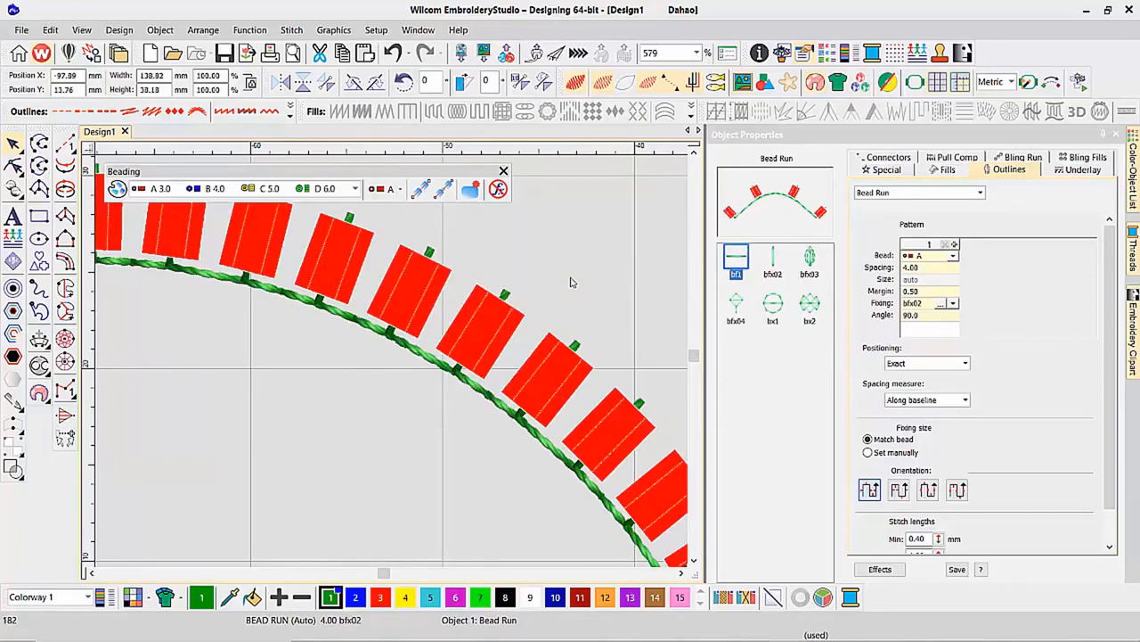
Examine the gaps between beads along the outer and inner curves of the wavy bead run
key("0")
key("b")
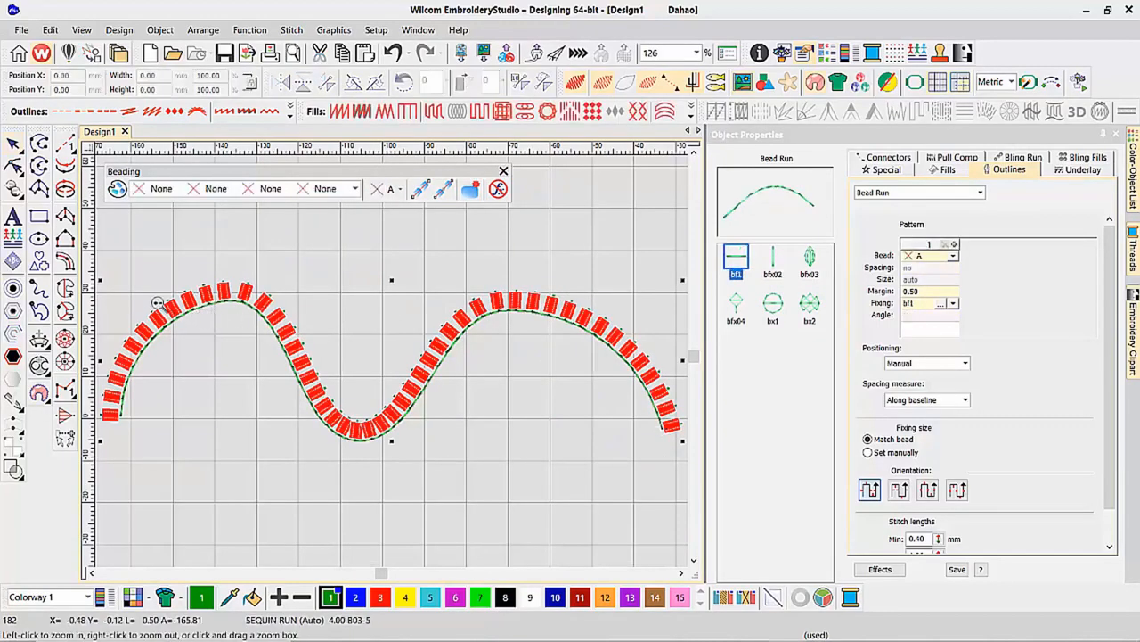
left_click_drag(279, 255, 133, 436)
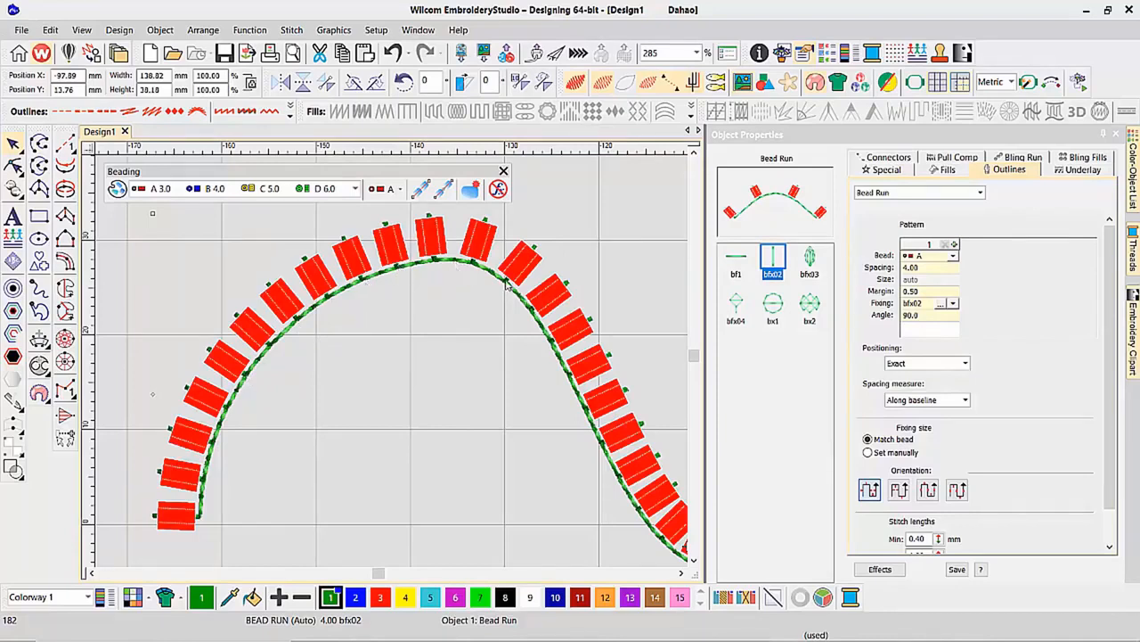
left_click(682, 573)
left_click(682, 573)
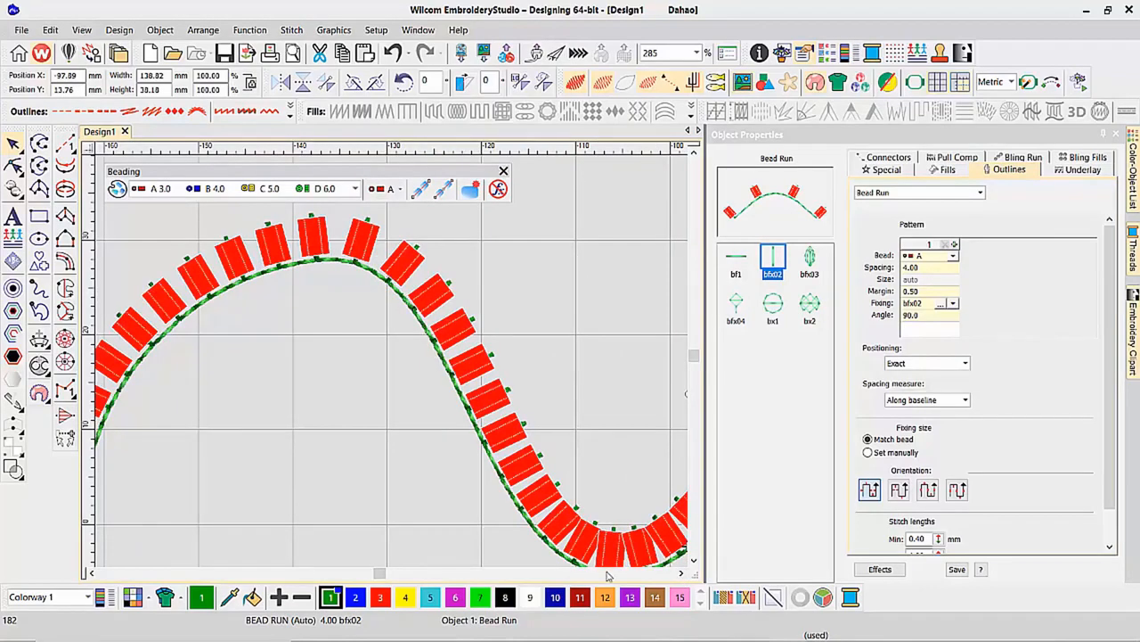
left_click(682, 574)
left_click(682, 573)
left_click(682, 574)
left_click(694, 562)
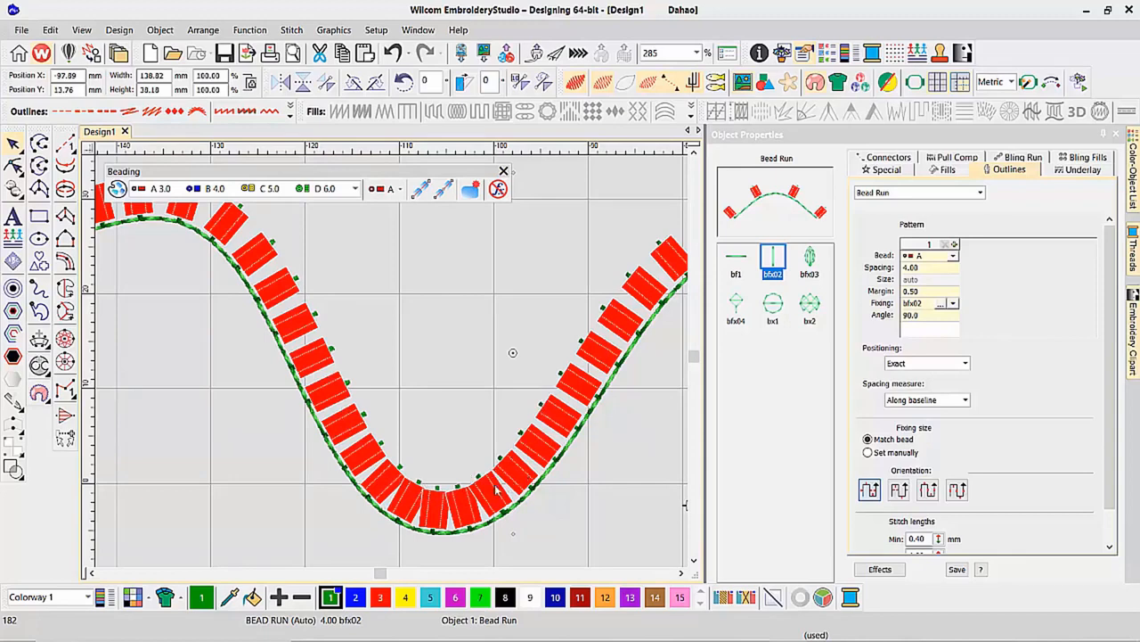
key("shift+z")
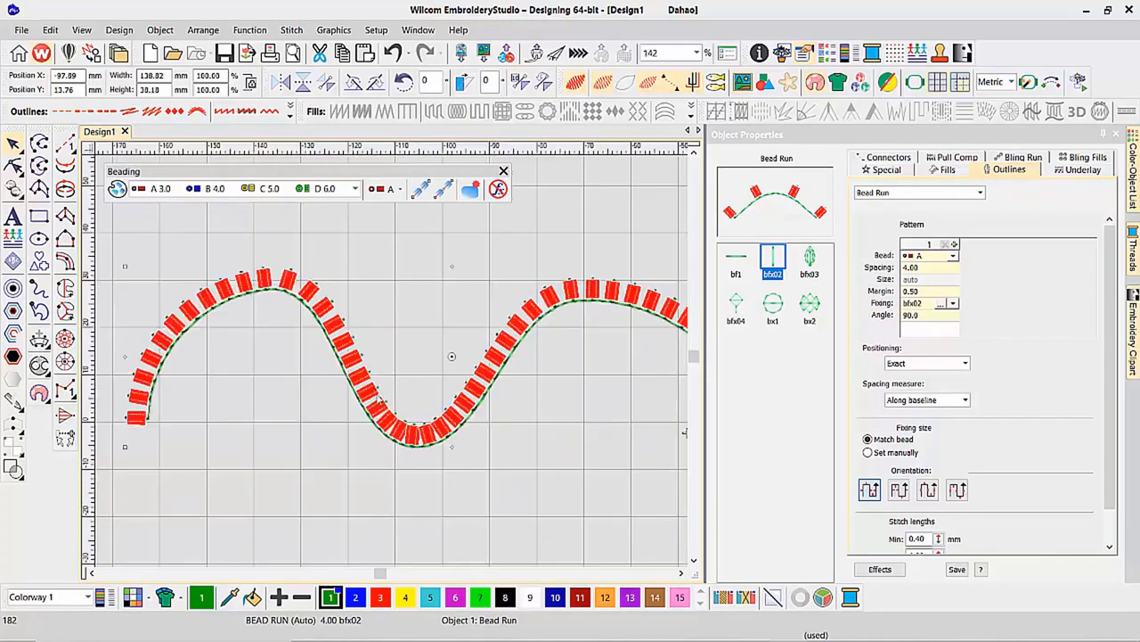
Set the bead run's spacing measure to Between shapes and its spacing to 1 mm
left_click(422, 450)
left_click(907, 400)
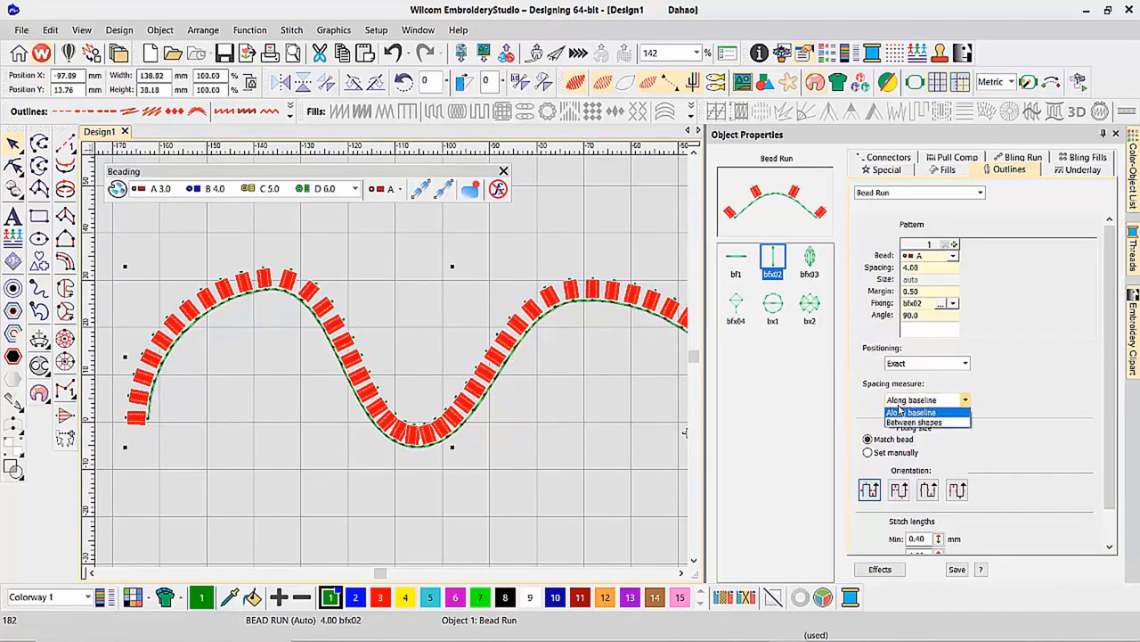
left_click(923, 424)
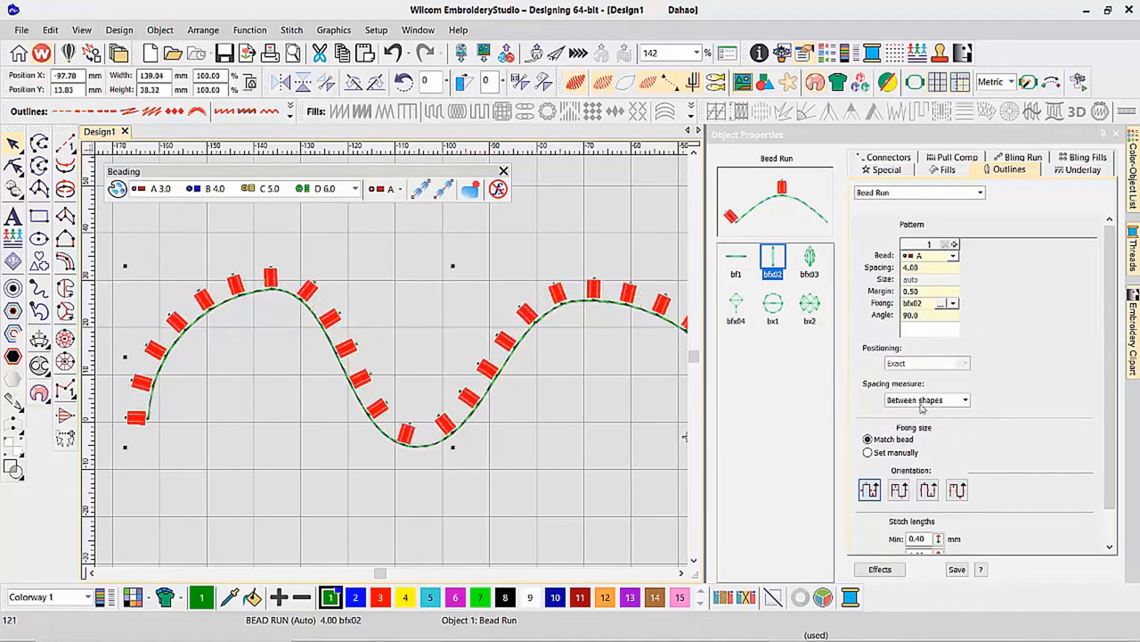
left_click(931, 267)
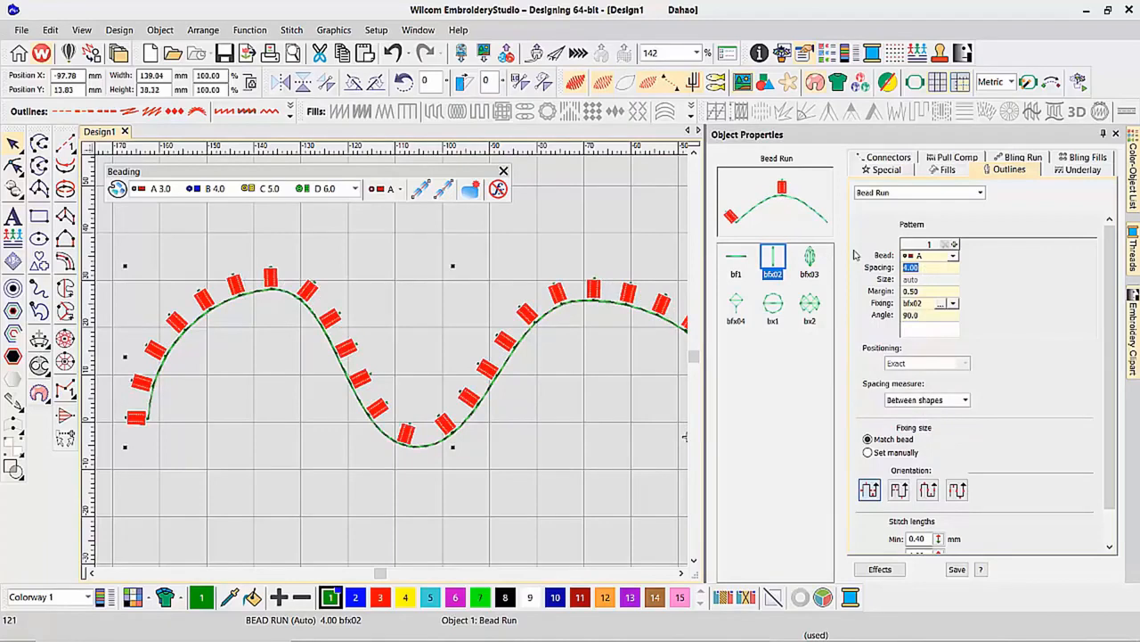
type("1")
key("Return")
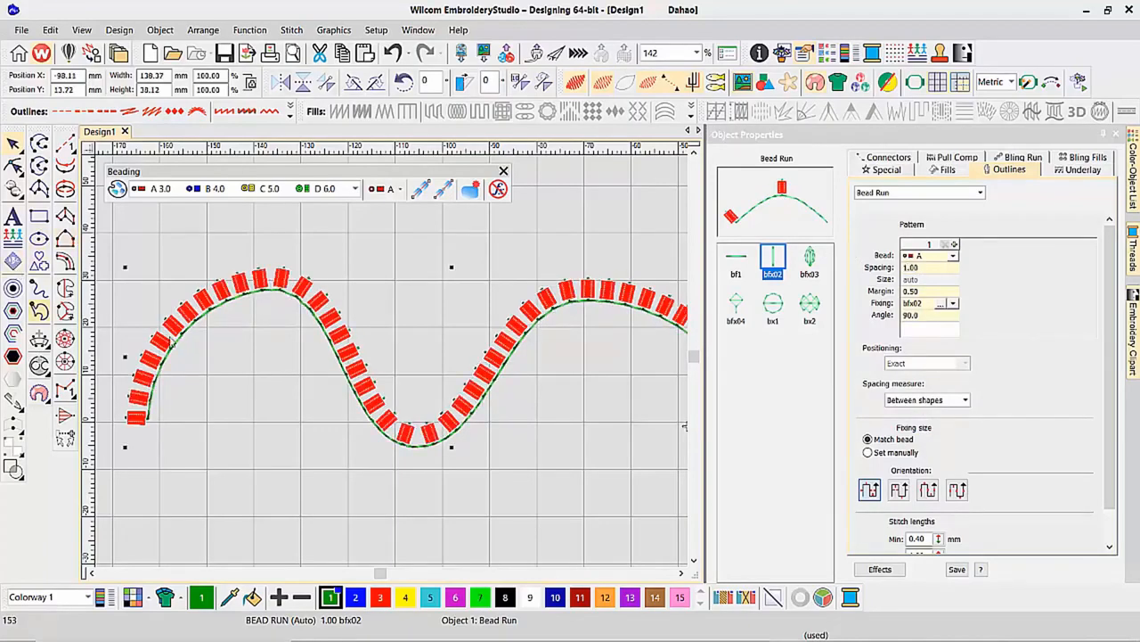
Examine the bead gaps from the start of the run through its first crest and valley with spacing measured between shapes
key("b")
left_click_drag(115, 486, 235, 303)
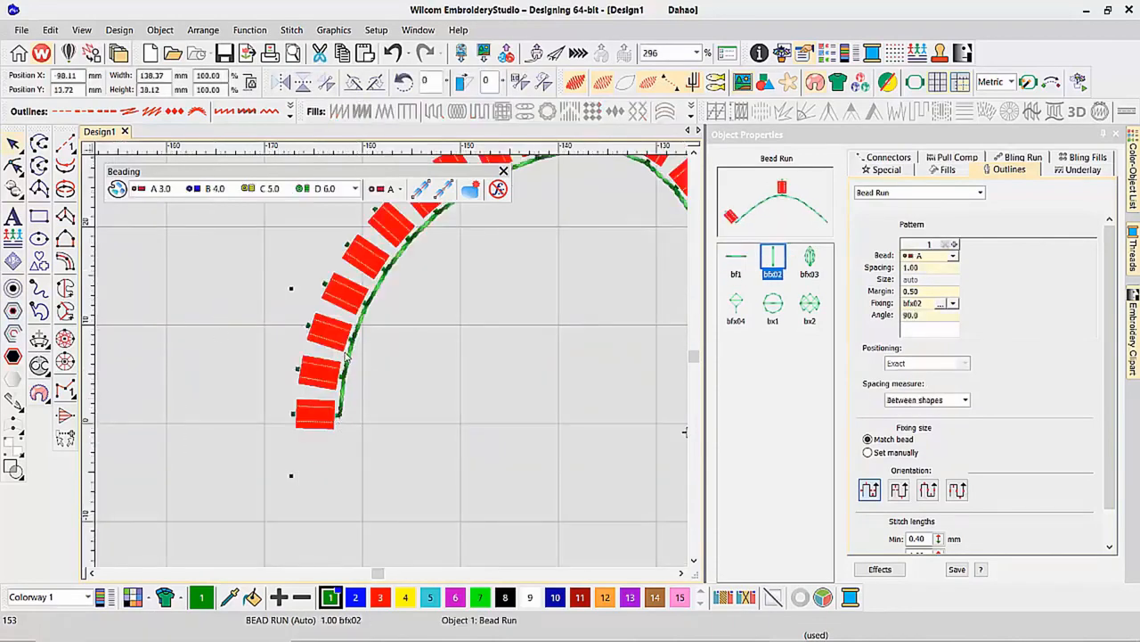
left_click_drag(358, 314, 356, 317)
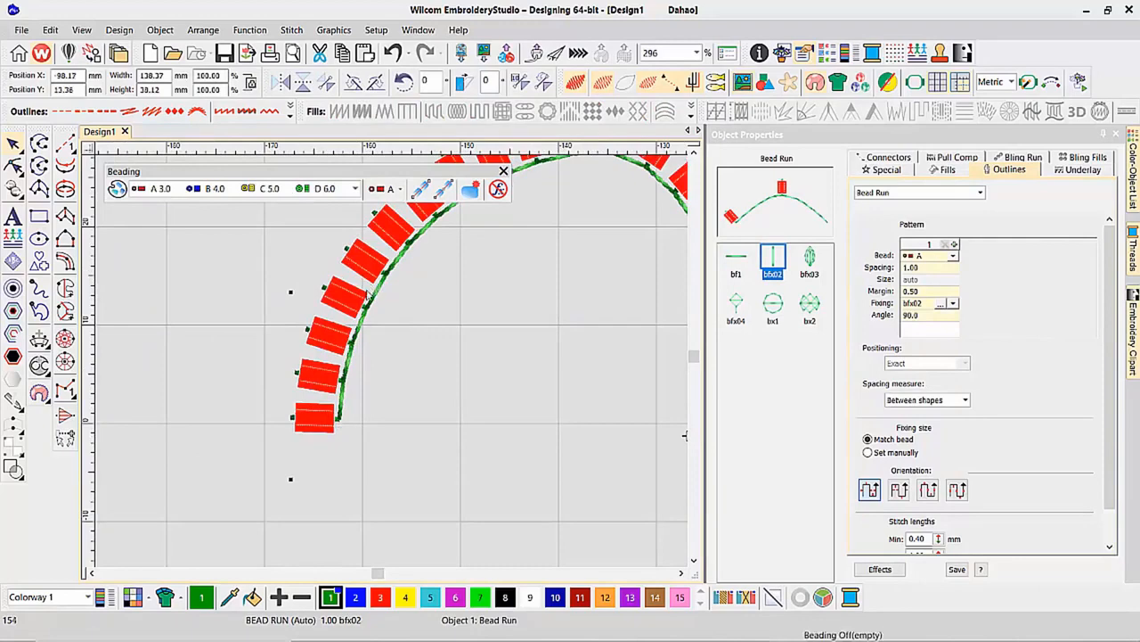
left_click(694, 153)
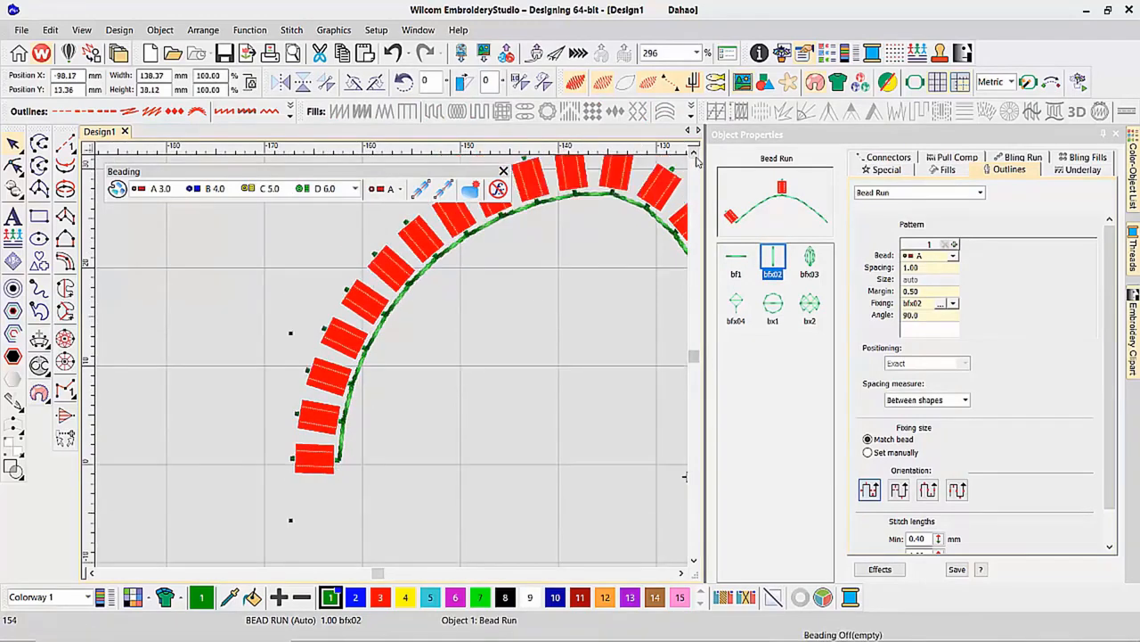
left_click(694, 154)
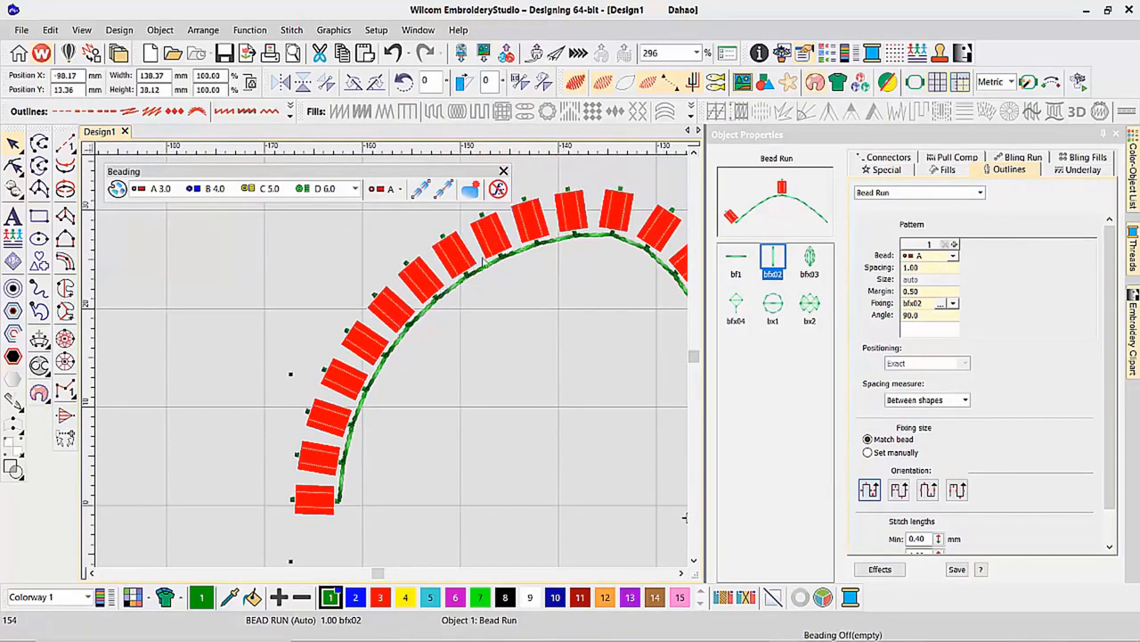
left_click(683, 575)
left_click(682, 574)
left_click(682, 575)
left_click(682, 574)
left_click(682, 575)
left_click(683, 575)
left_click(694, 560)
left_click(694, 561)
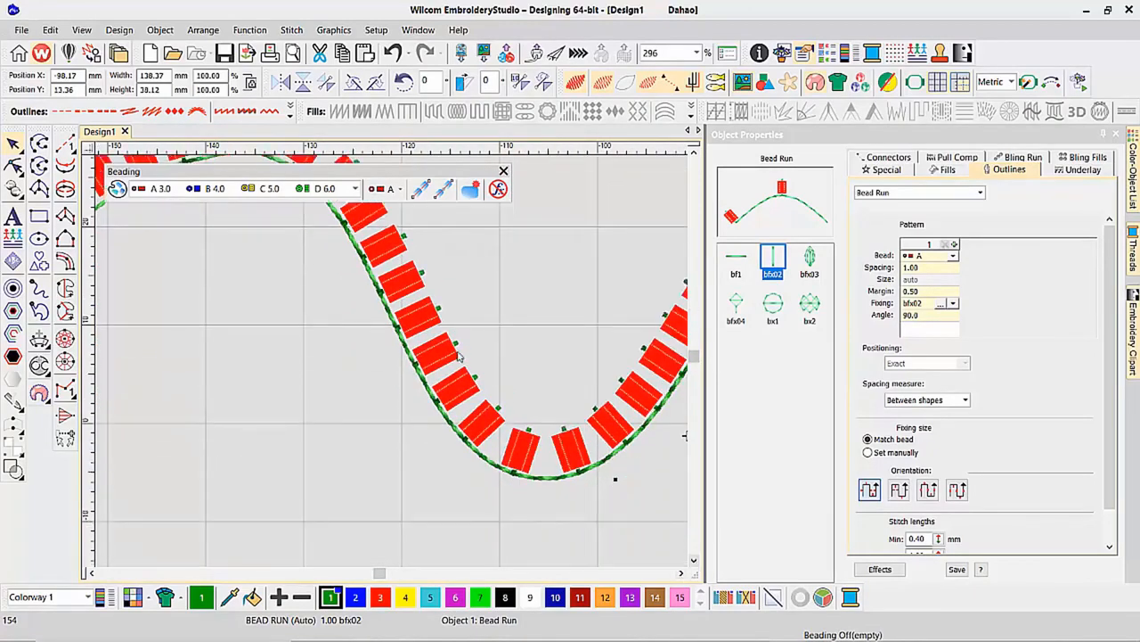
left_click(694, 153)
left_click(694, 153)
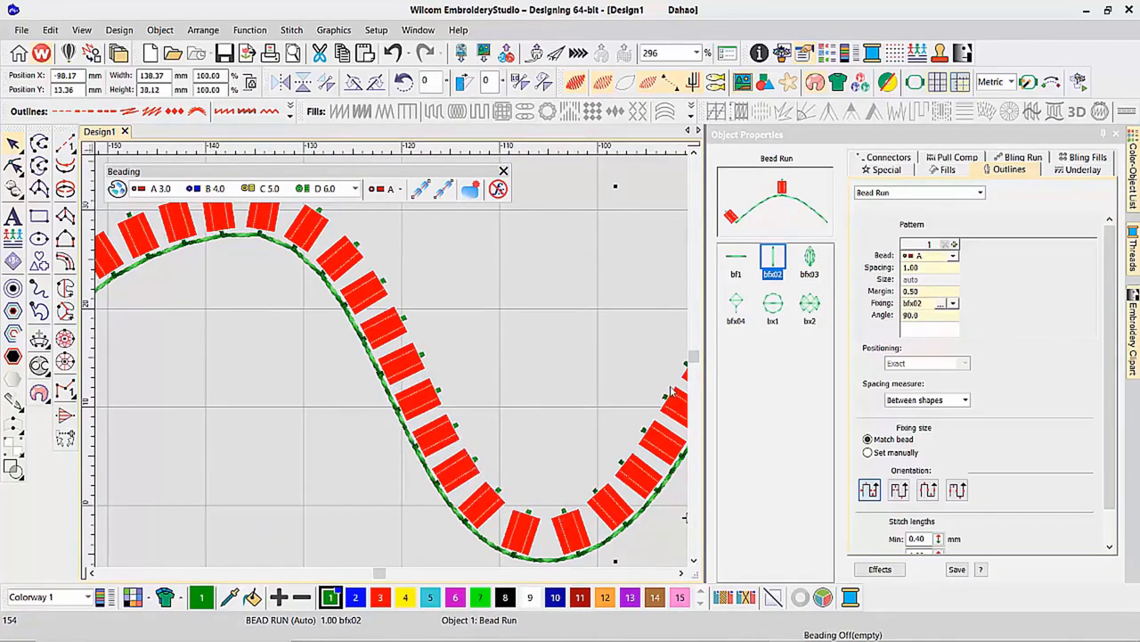
Examine the bead gaps along the second crest of the wavy run with spacing measured between shapes
key("shift+z")
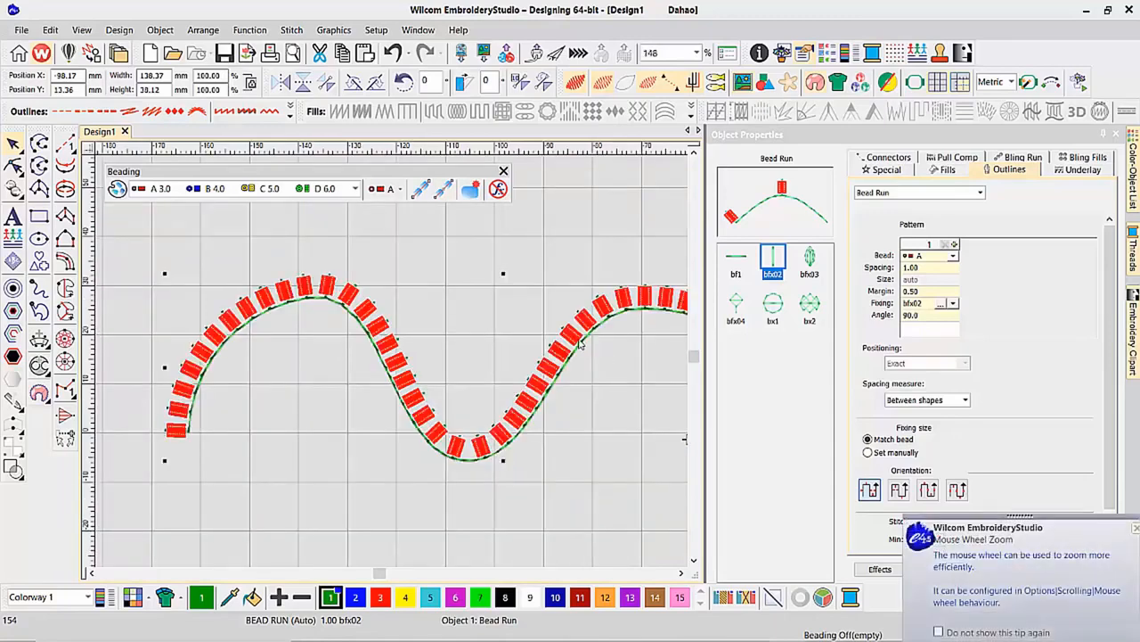
key("b")
left_click_drag(475, 255, 586, 425)
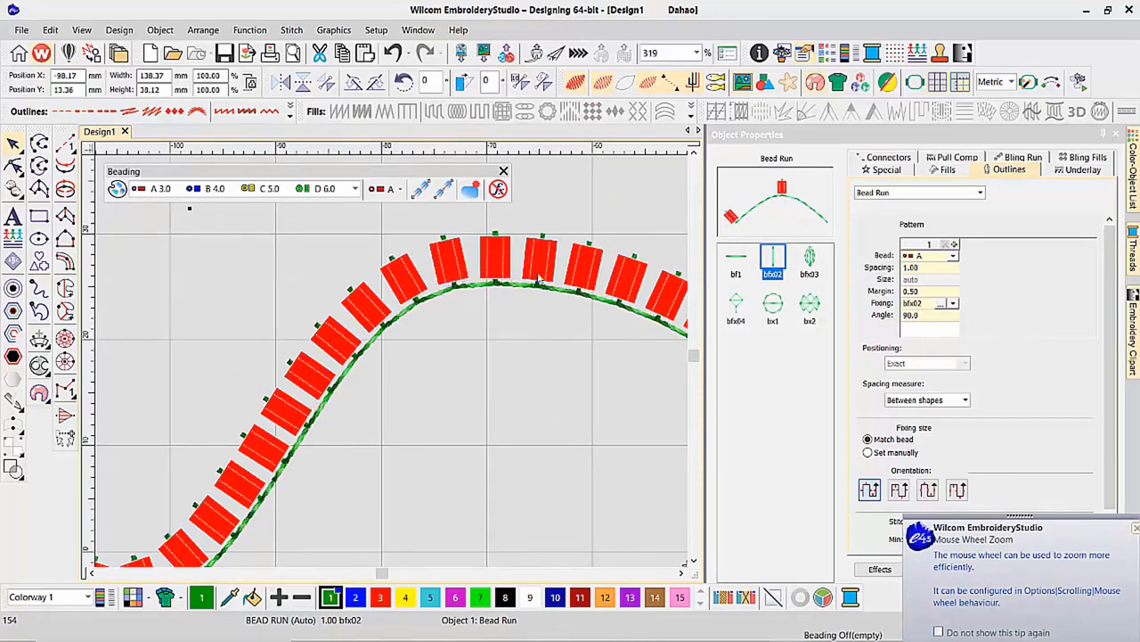
key("0")
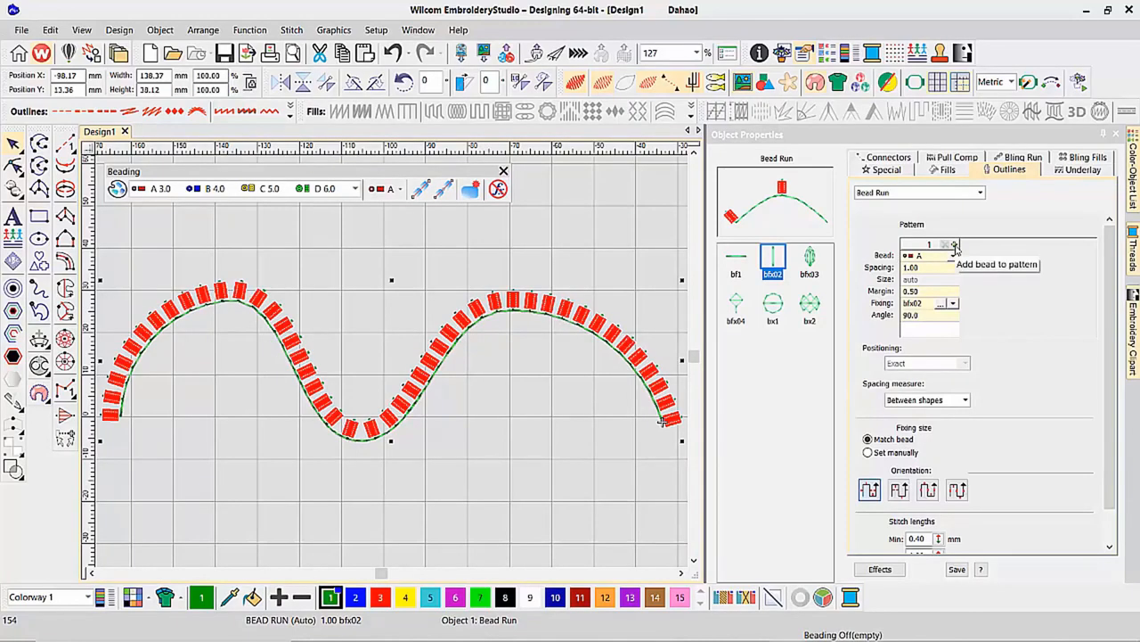
Add three more beads to the bead run's pattern and set them to bead types B, C and D
left_click(956, 250)
left_click(956, 246)
left_click(1013, 259)
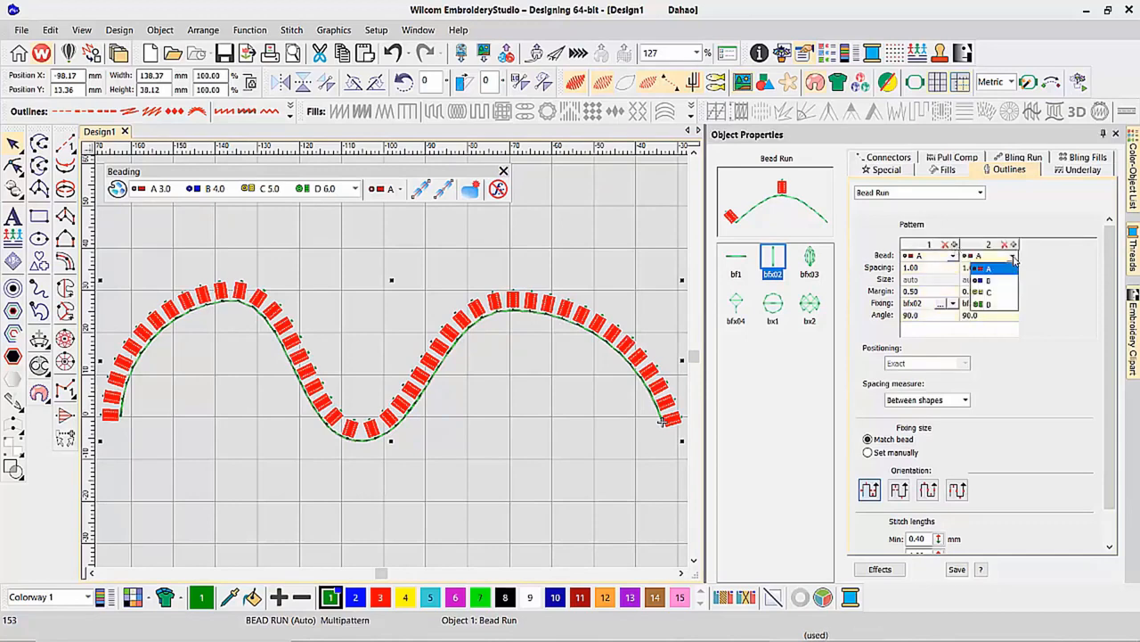
left_click(984, 283)
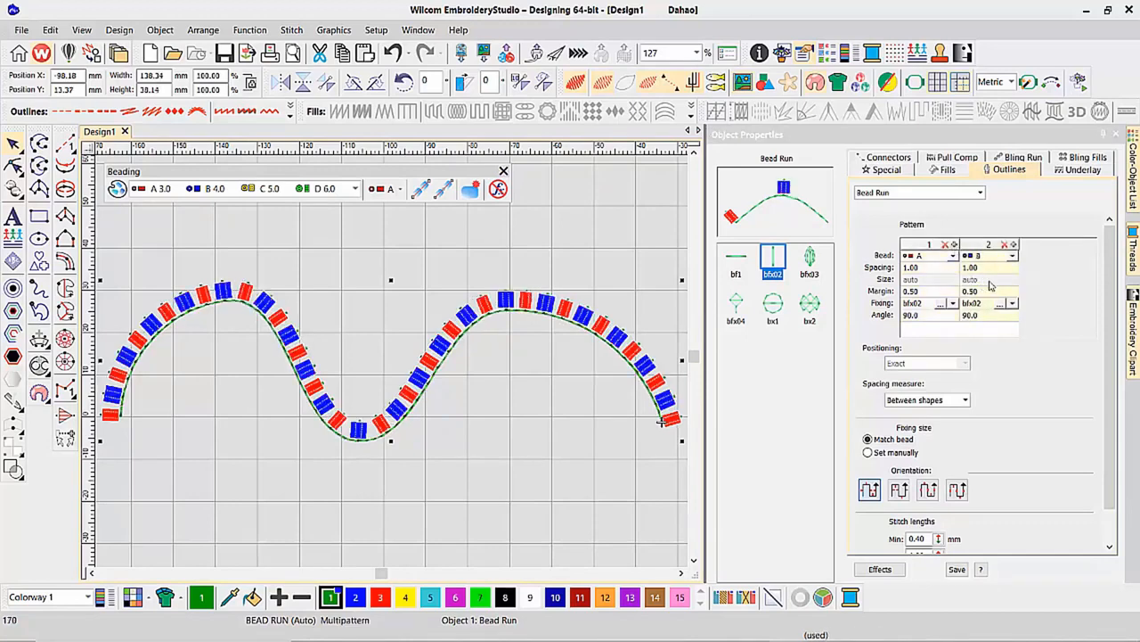
left_click(1013, 245)
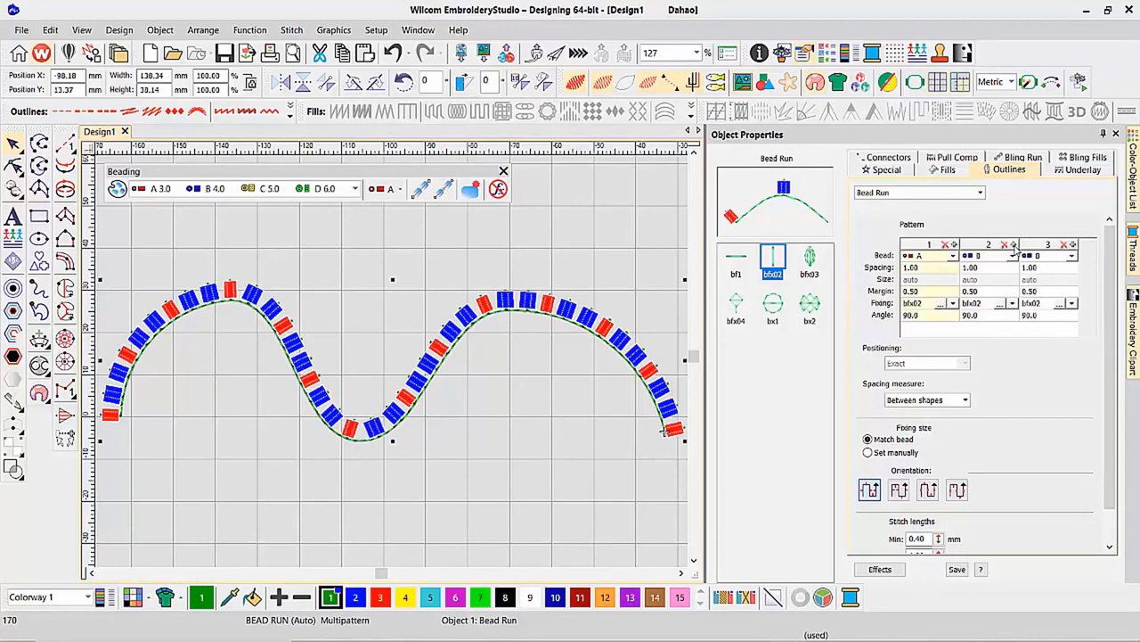
left_click(1073, 256)
left_click(1051, 296)
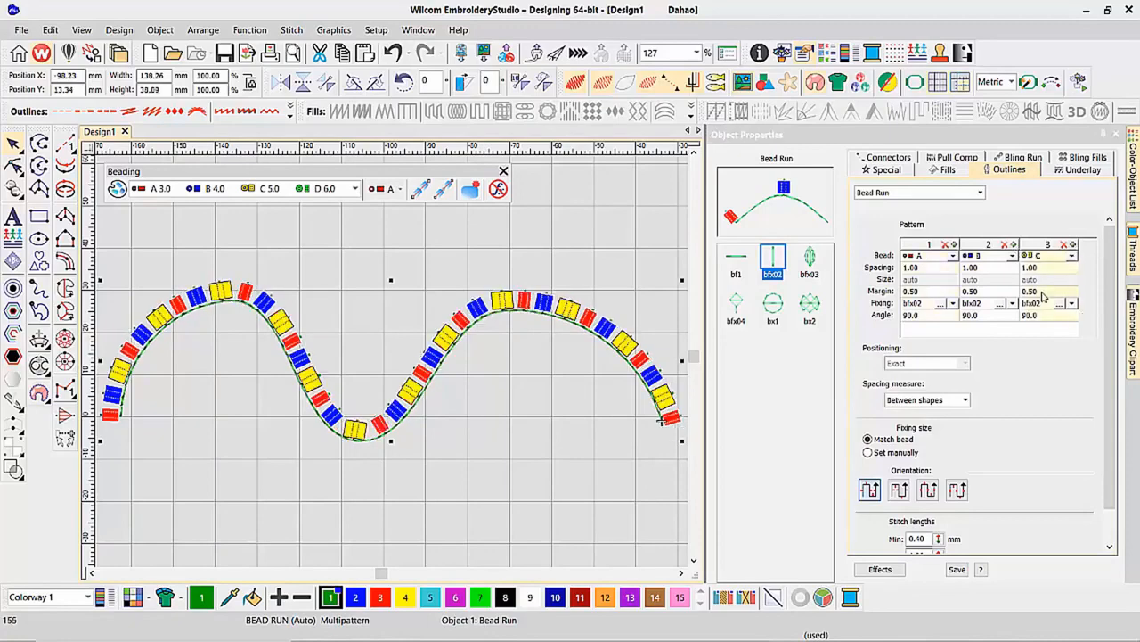
left_click(1074, 245)
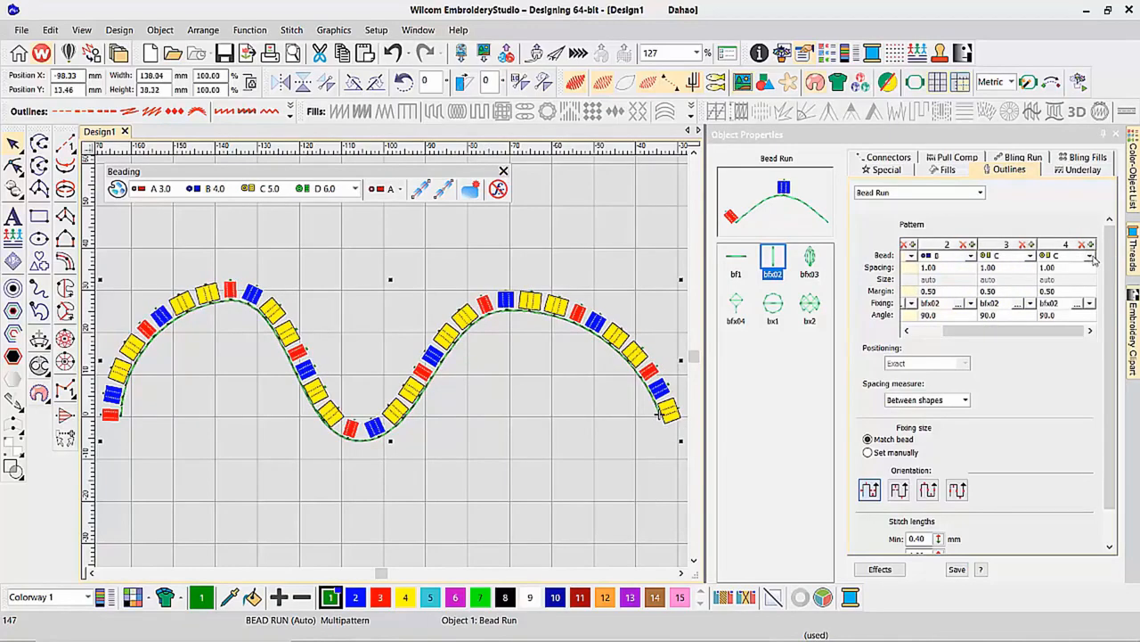
left_click(1090, 256)
left_click(1060, 304)
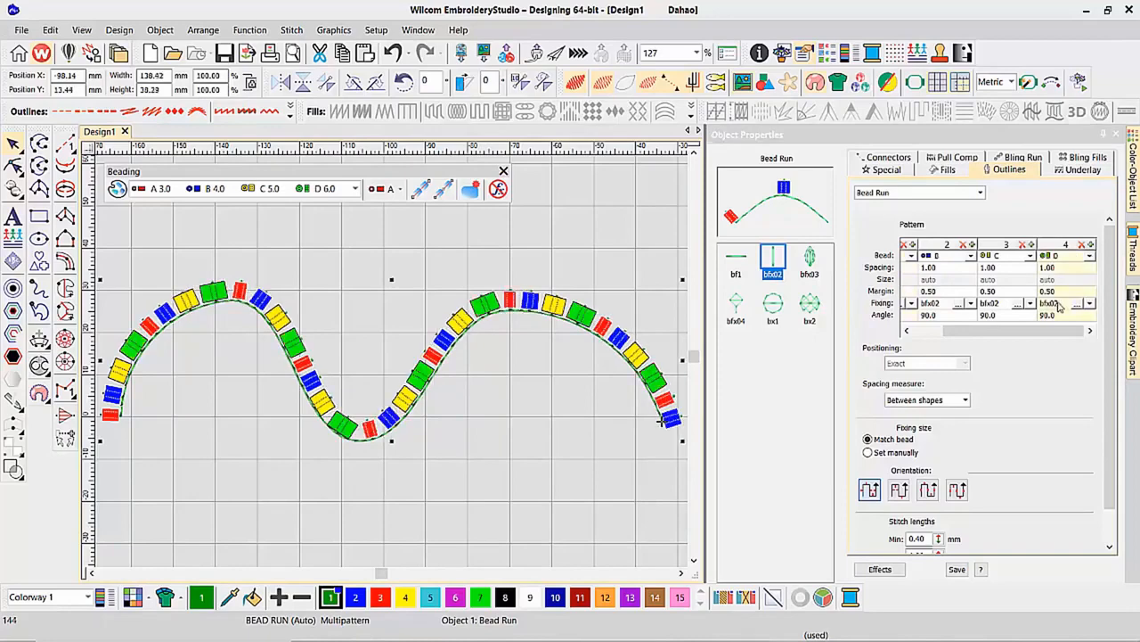
Set the fixing of the pattern's first bead to bx1, the second to bfx03 and the third to bfx04
key("b")
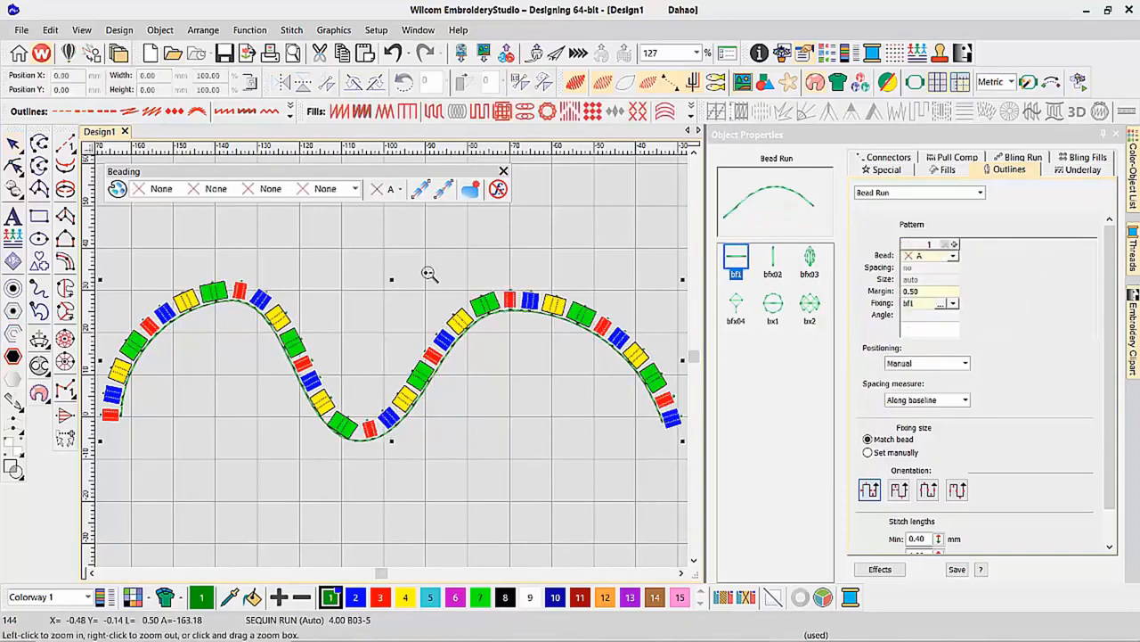
left_click_drag(337, 257, 219, 436)
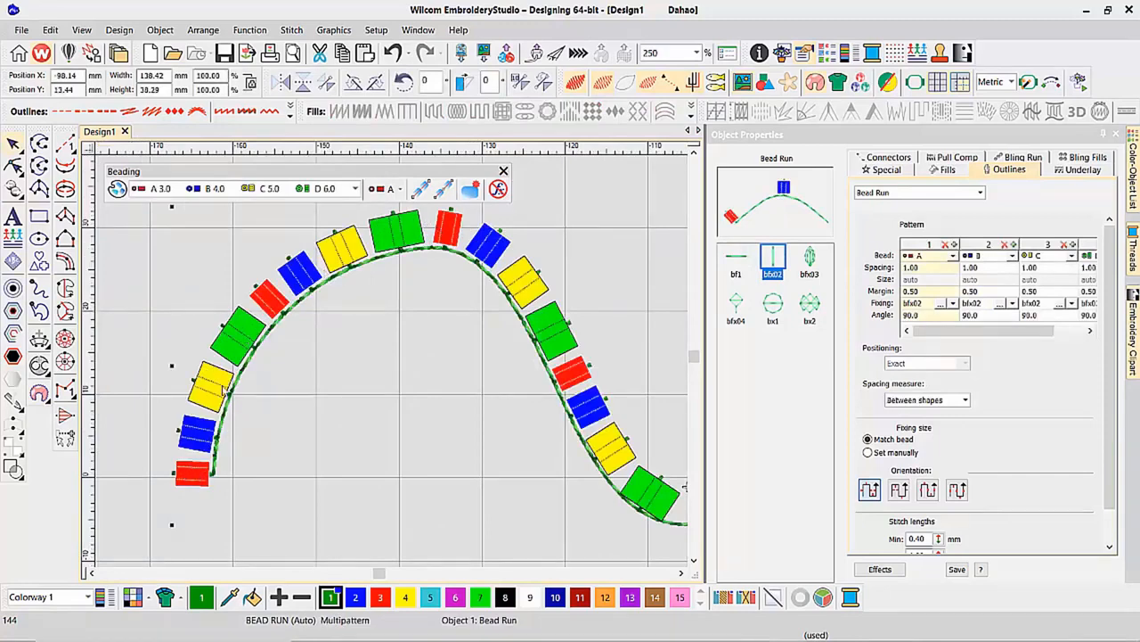
left_click(953, 304)
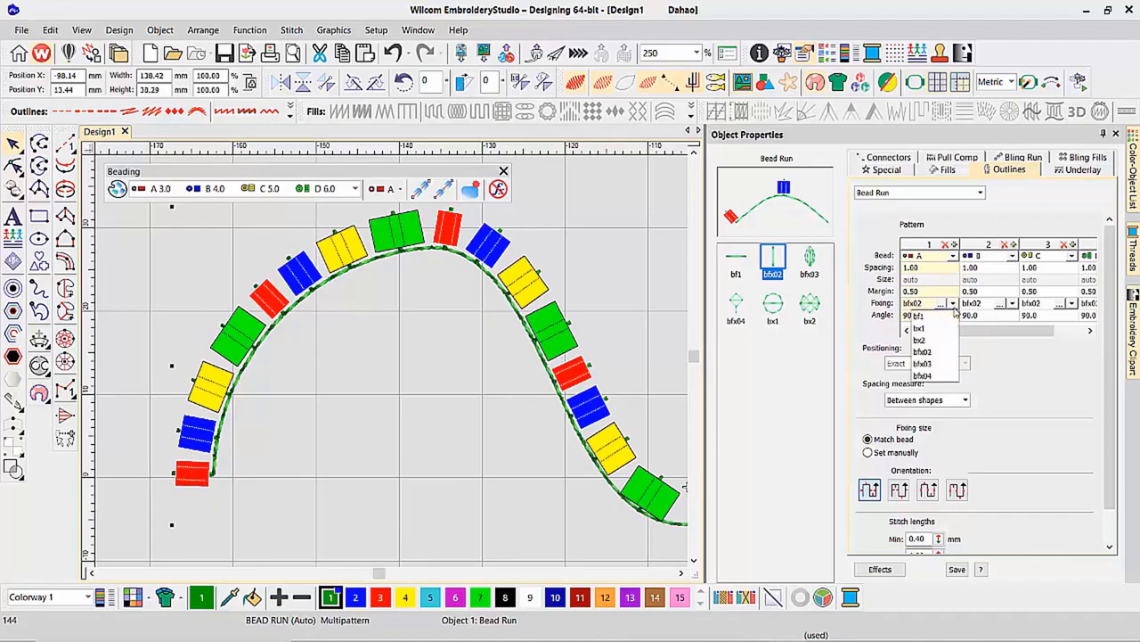
left_click(919, 328)
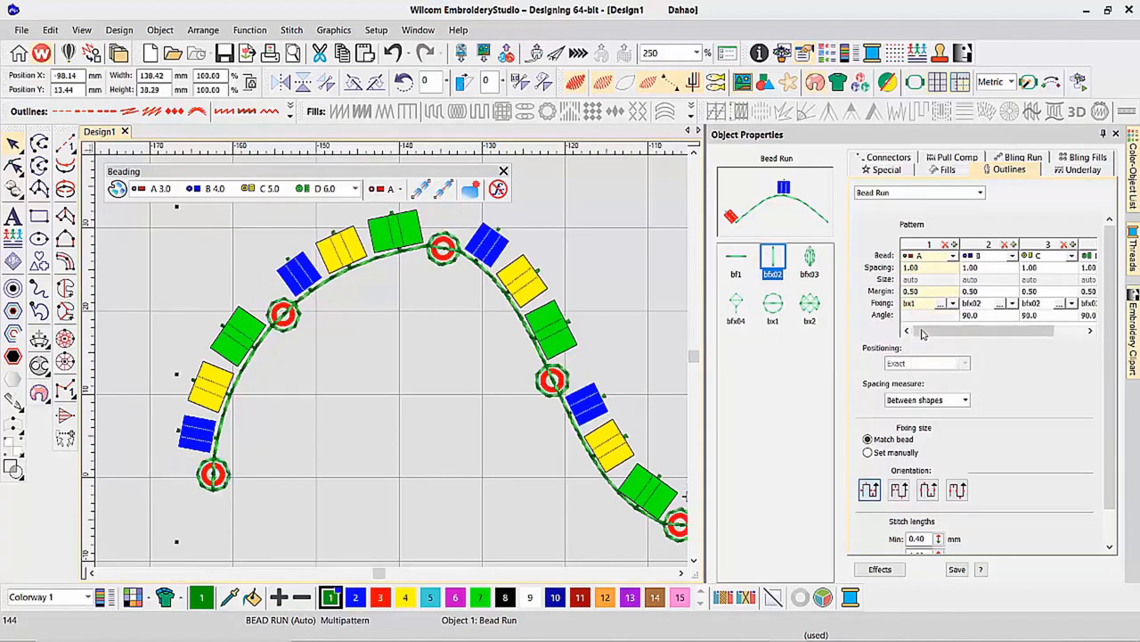
left_click(1012, 305)
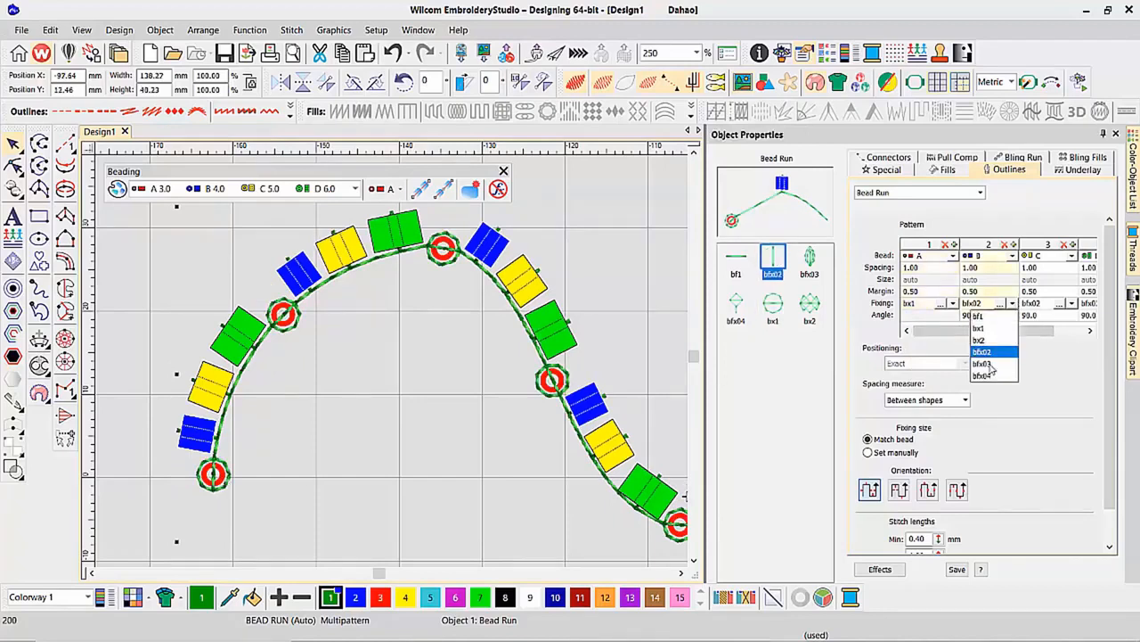
left_click(992, 368)
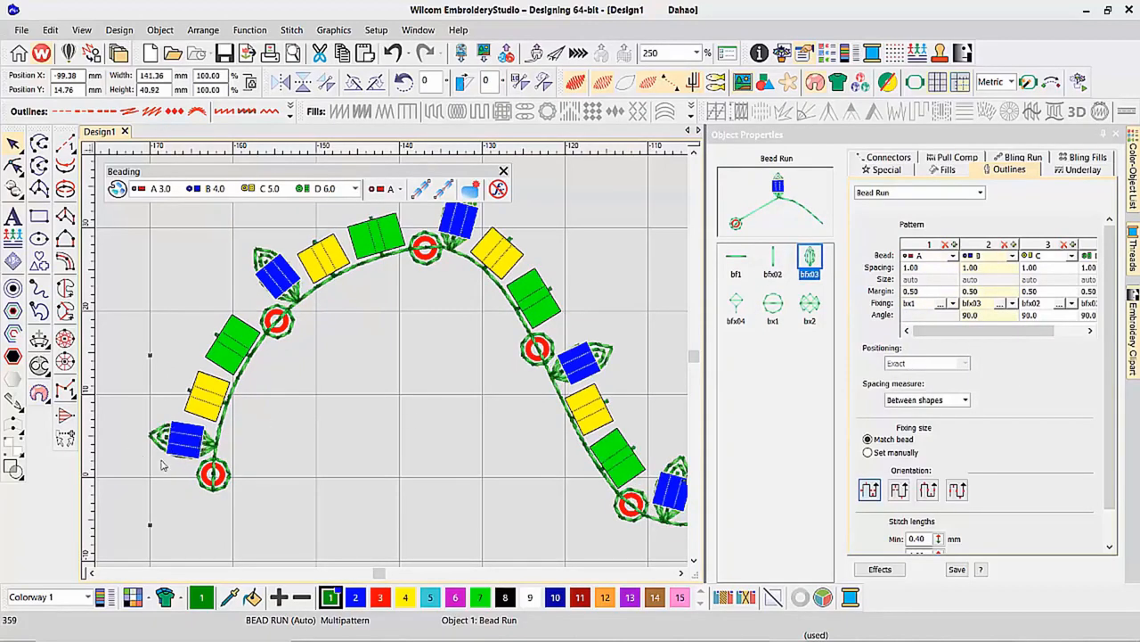
left_click(1072, 304)
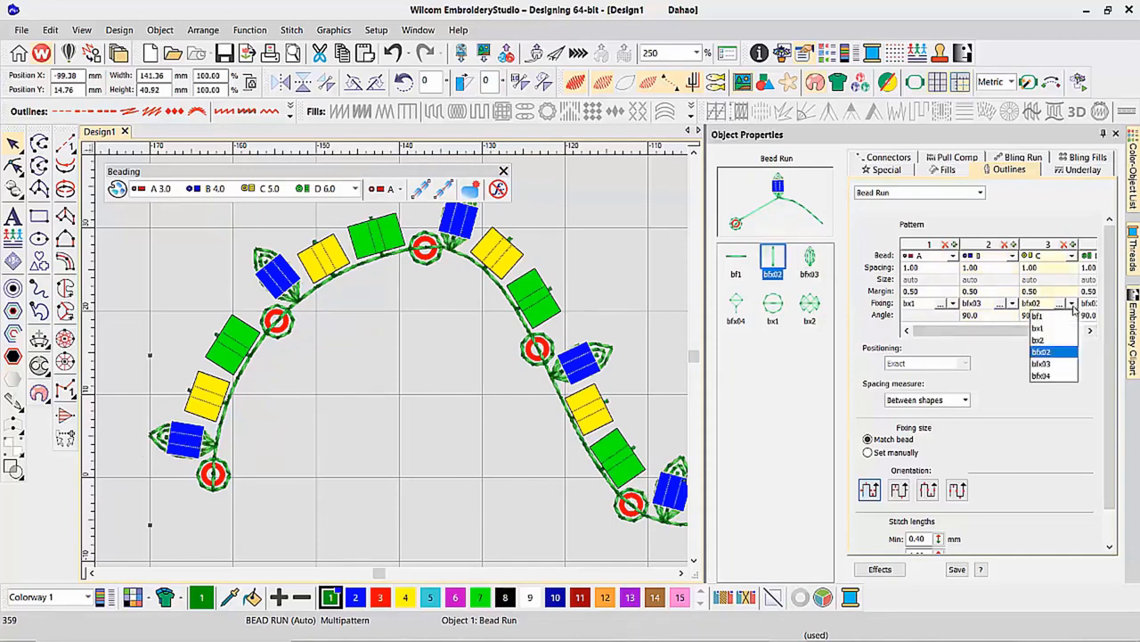
left_click(1047, 376)
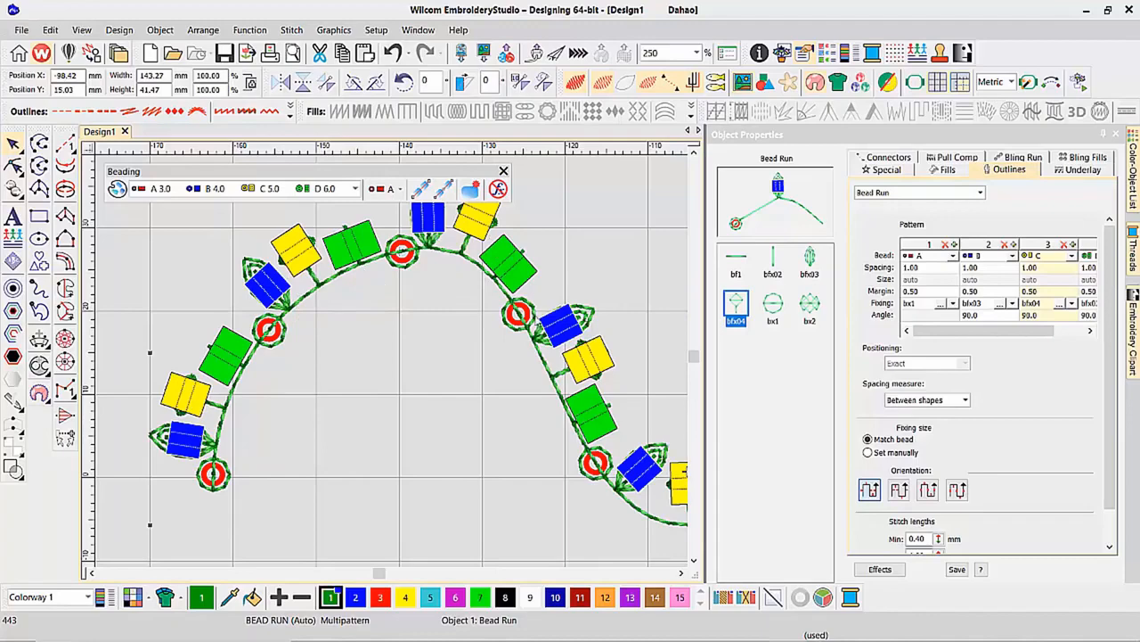
Delete the wavy multi-bead run from the design
left_click(681, 573)
left_click(680, 574)
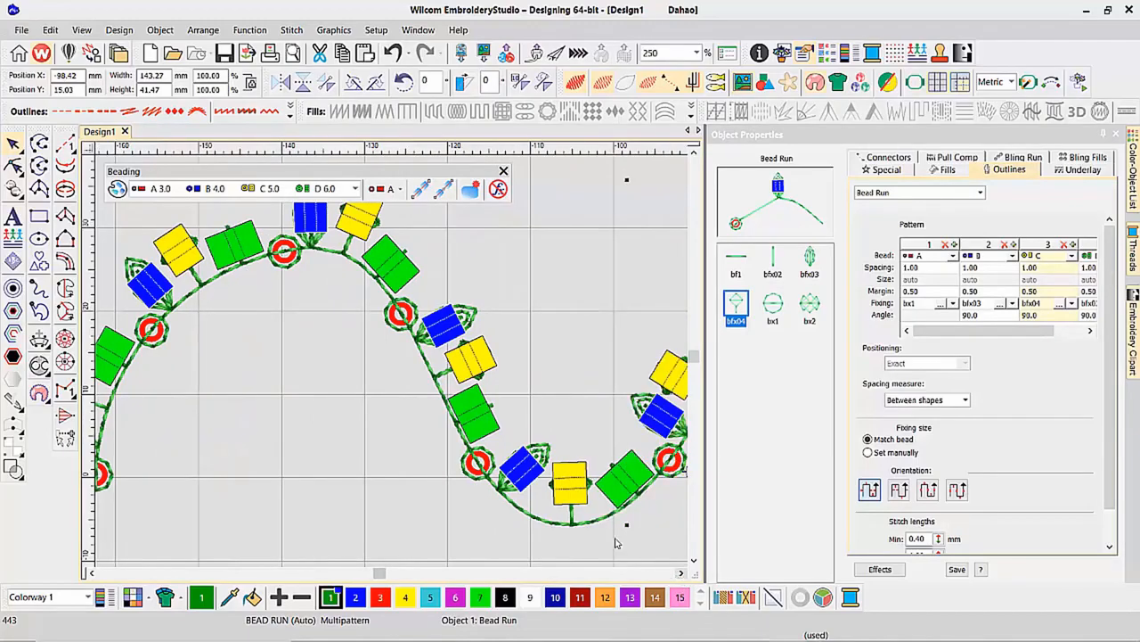
key("0")
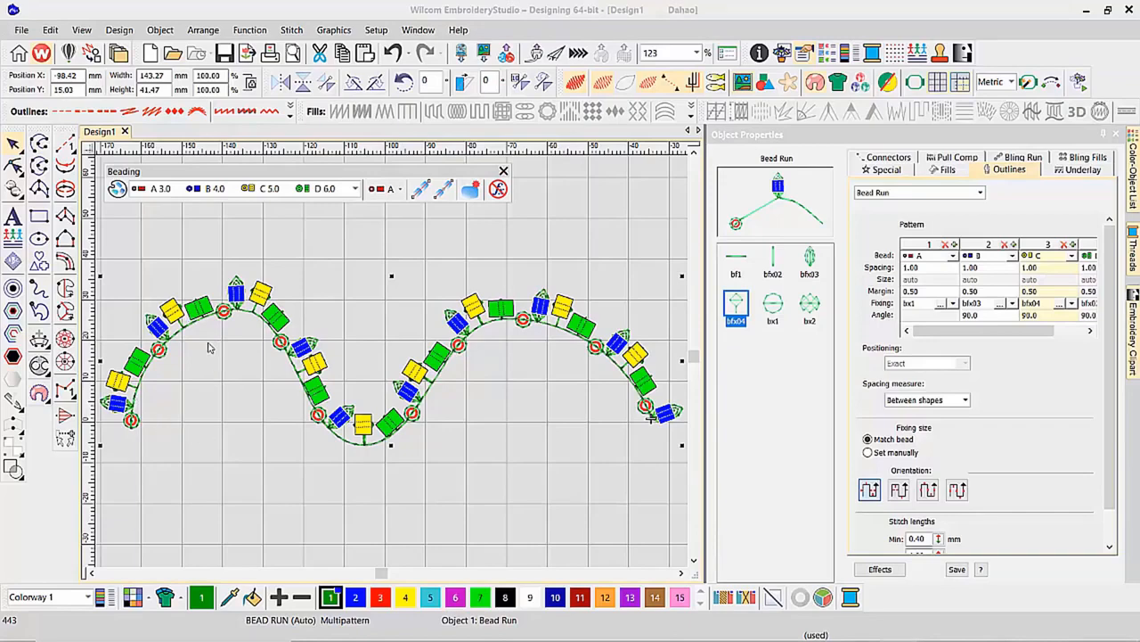
key("Delete")
key("0")
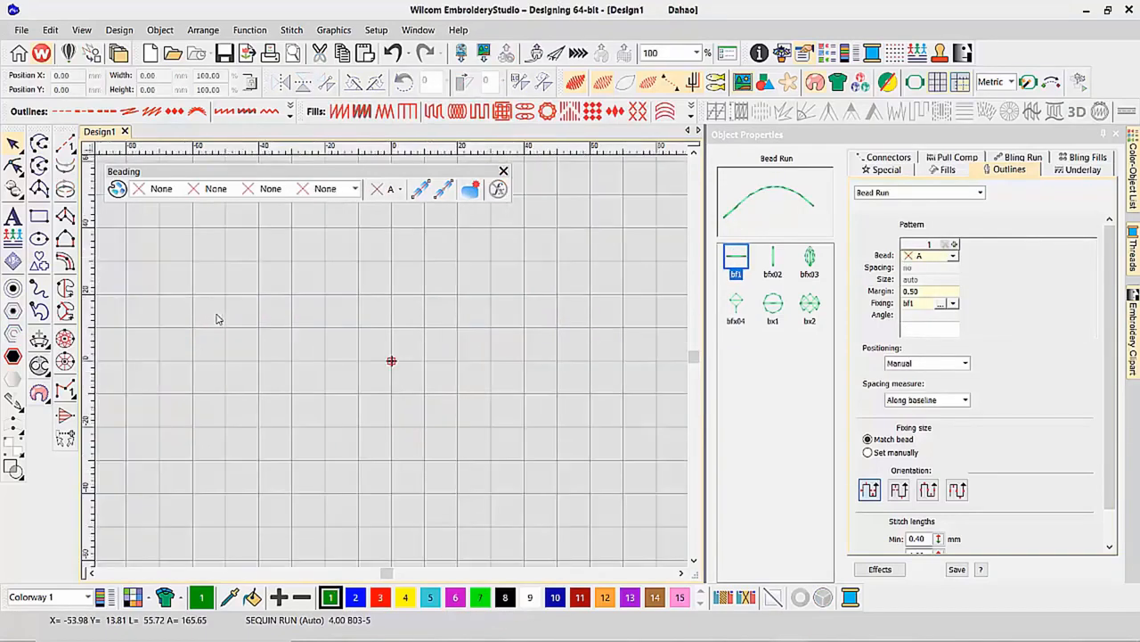
Load the bead set with A 3.0, B 4.0, C 5.0 and D 6.0 for the empty design
left_click(196, 190)
left_click(170, 229)
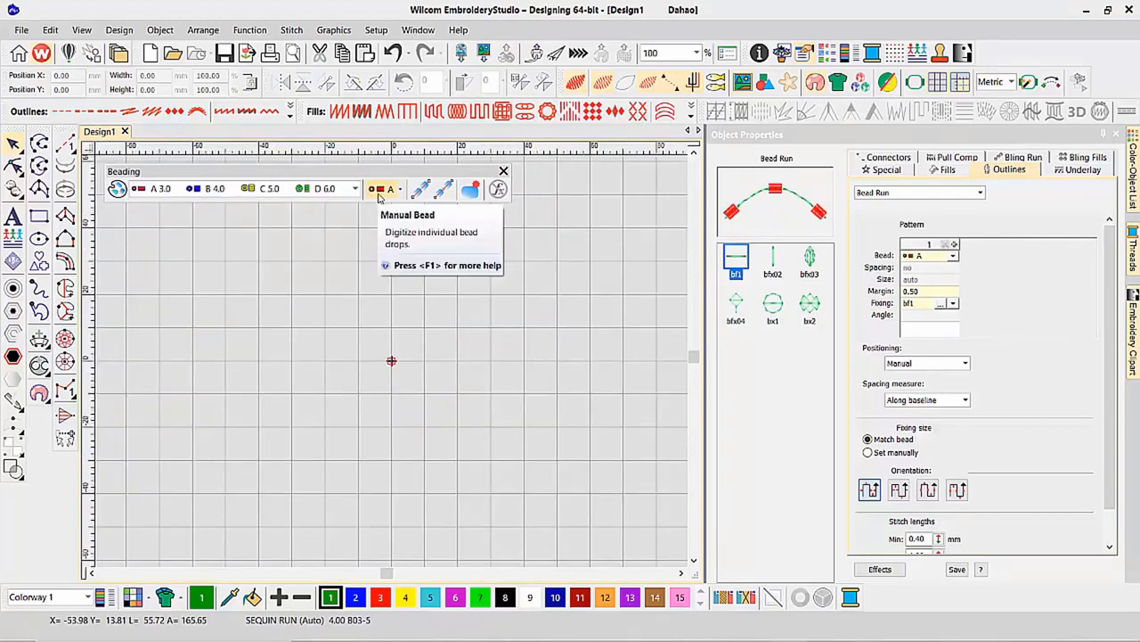
key("b")
left_click_drag(234, 309, 489, 431)
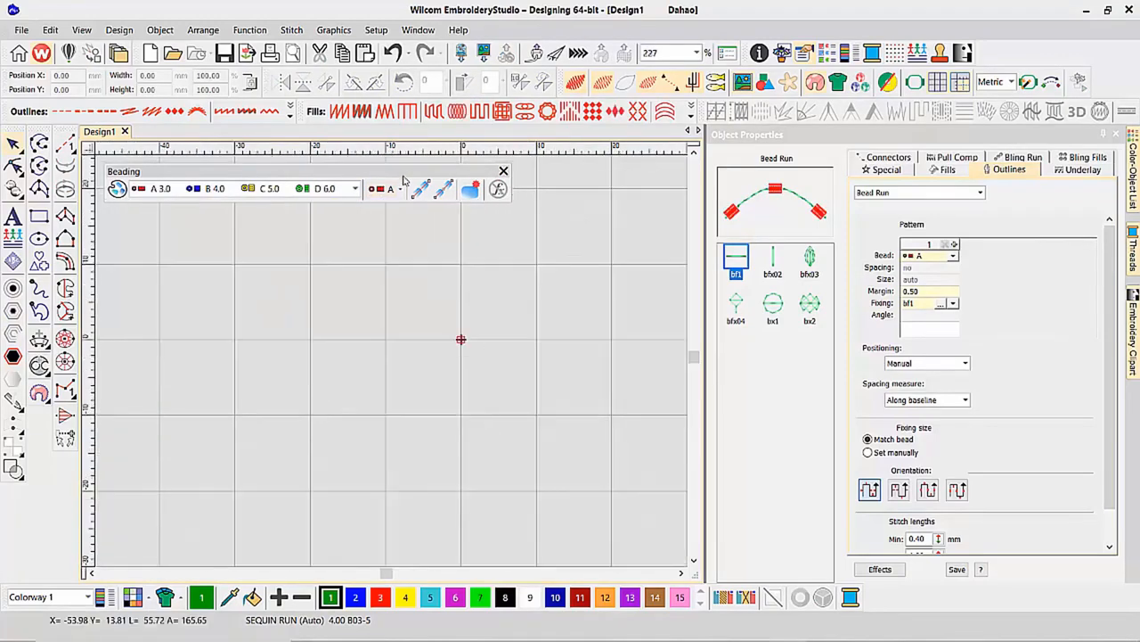
Digitize a stitched line with Manual Bead, dropping three A beads along it and bending its end upward
left_click(382, 191)
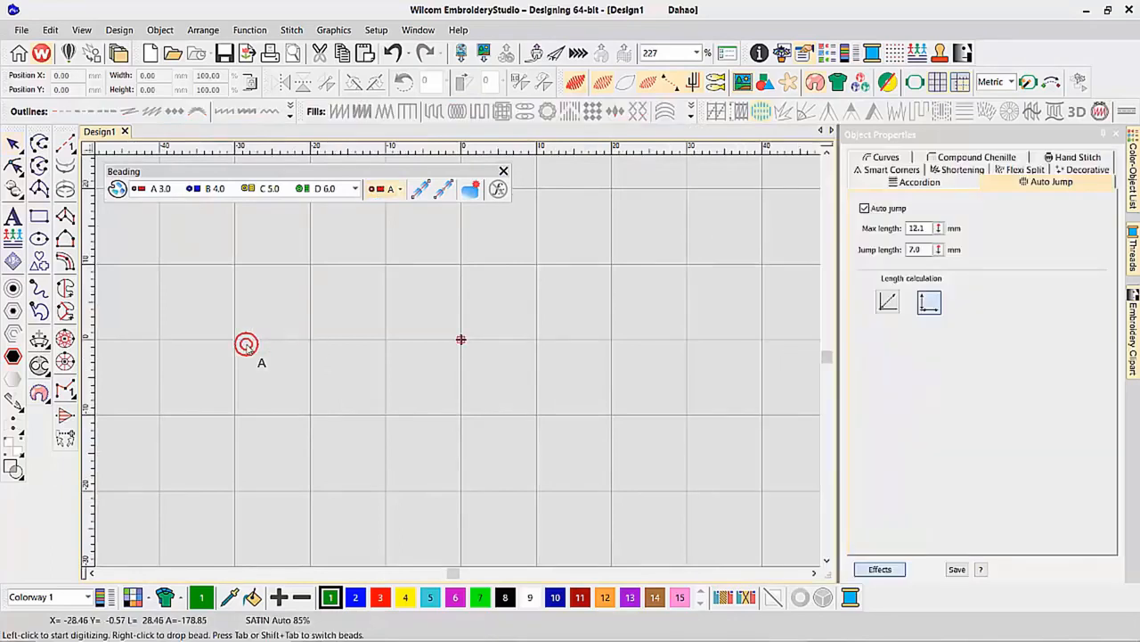
key("b")
left_click_drag(219, 308, 413, 400)
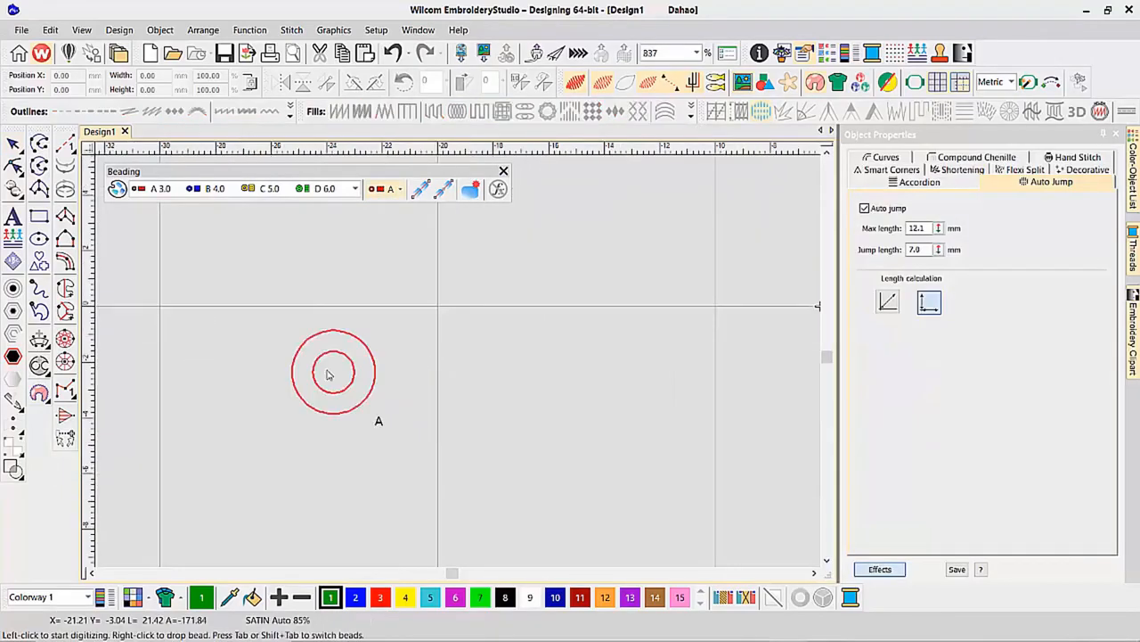
left_click(241, 349)
left_click(338, 353)
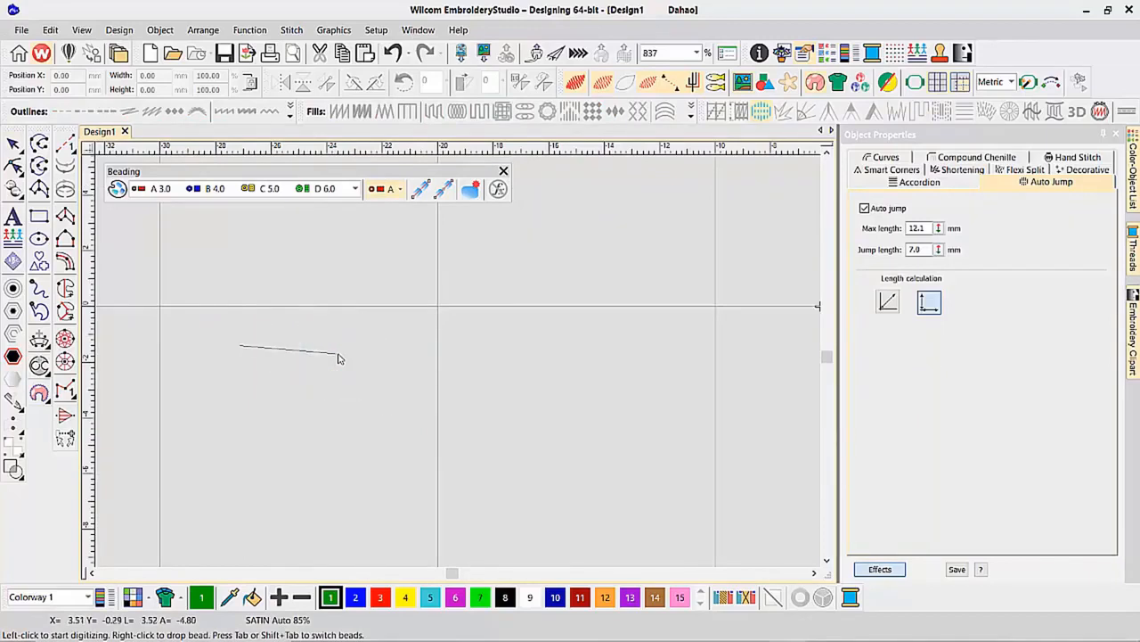
right_click(400, 354)
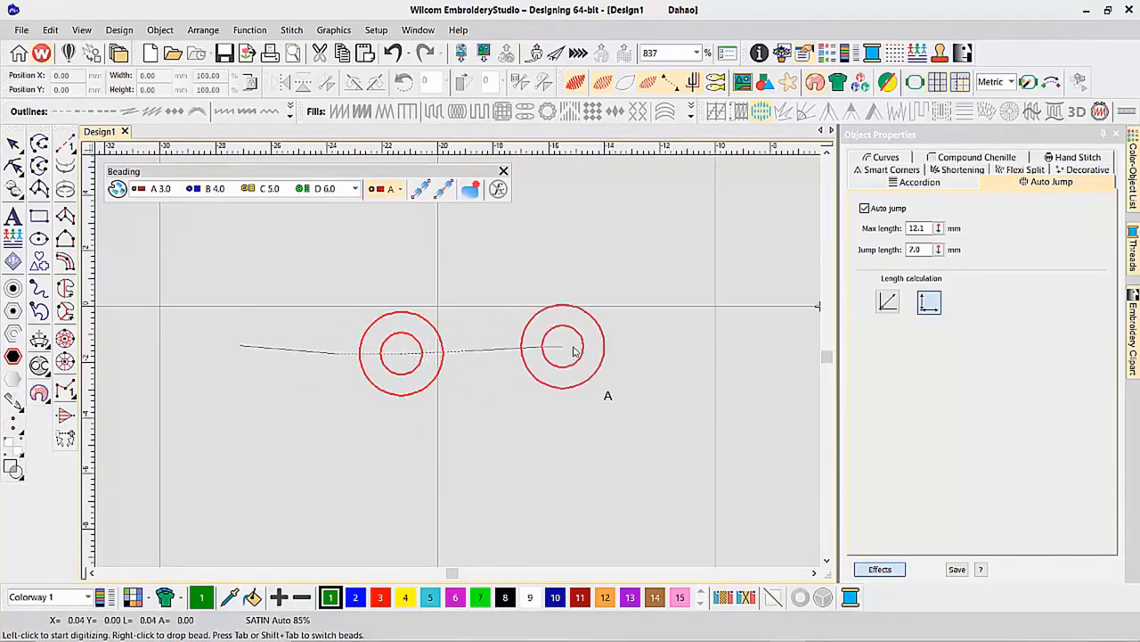
right_click(591, 347)
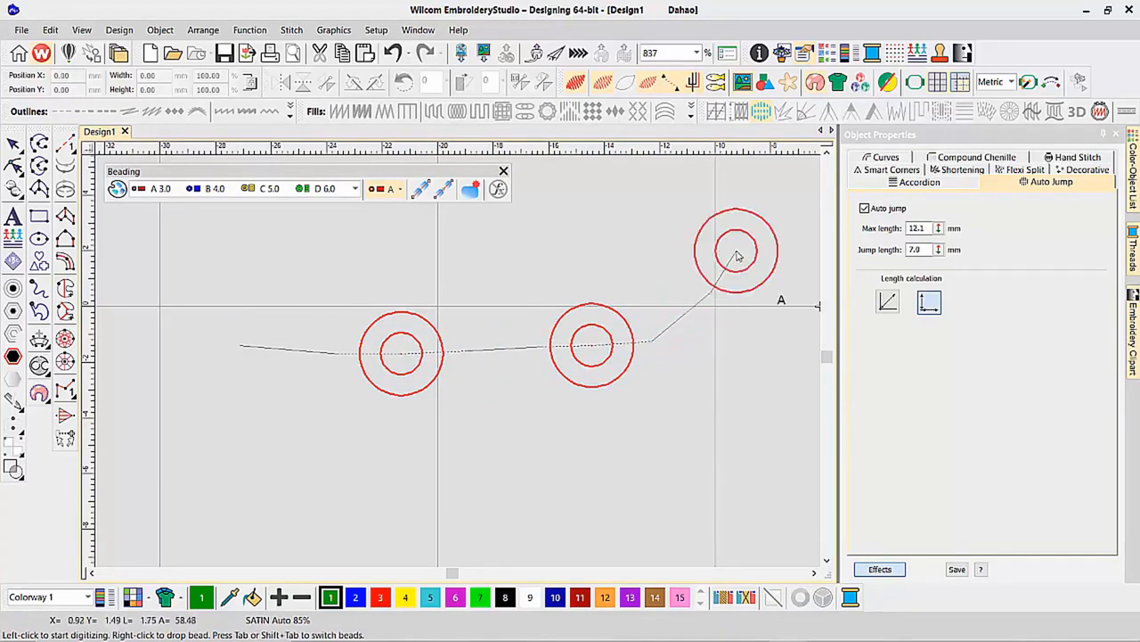
right_click(736, 256)
left_click(682, 218)
key("Return")
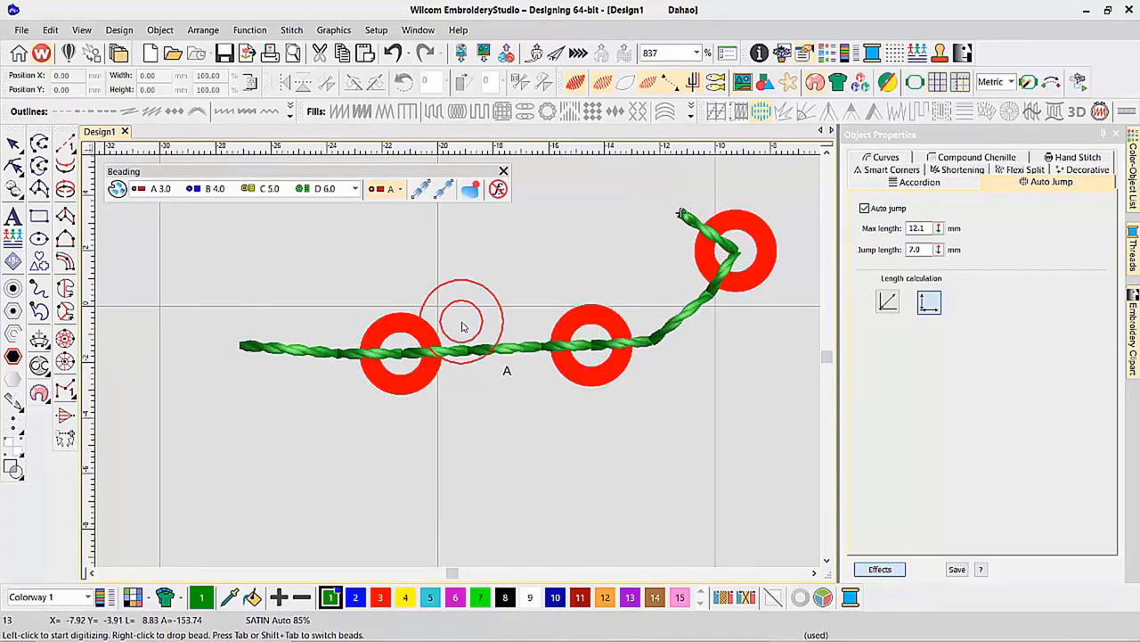
Digitize a straight manual bead line about 19 mm long below the first, with one bead A on it
scroll(462, 326, "down", 1)
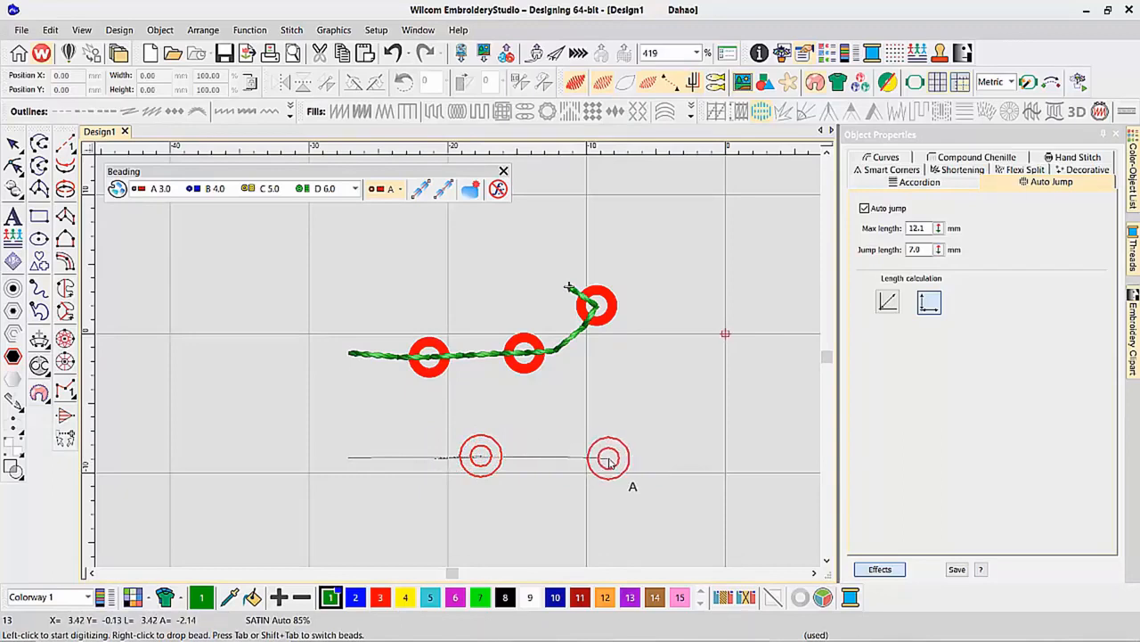
left_click(608, 458)
key("Return")
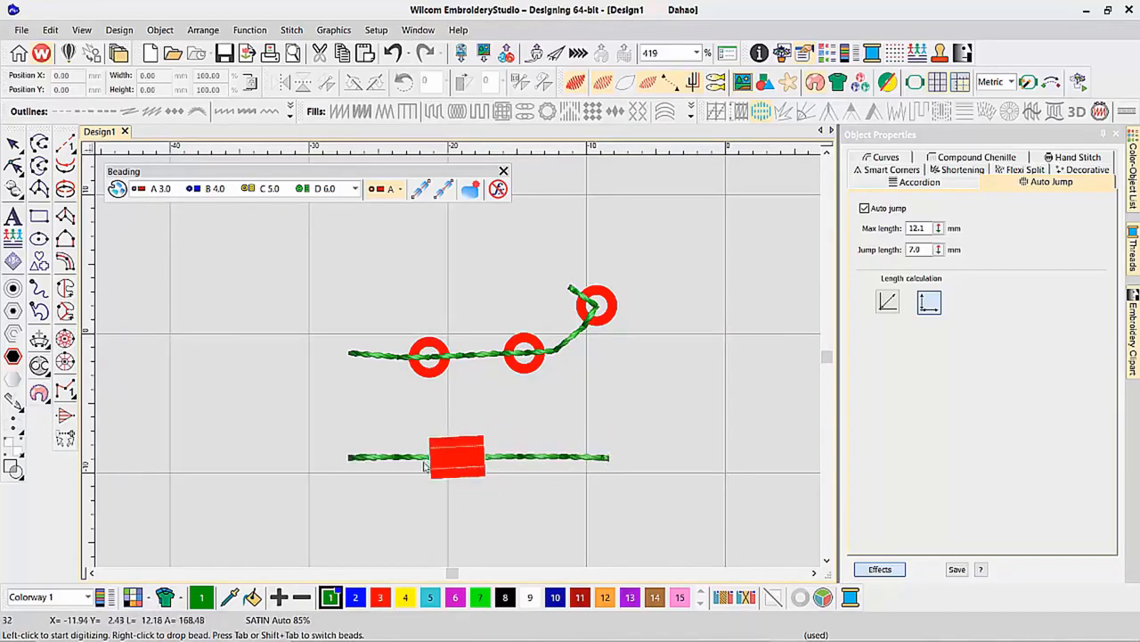
Digitize a third manual bead line beside the others, fixing its single bead A with vertical stitches across it
left_click(816, 575)
left_click(548, 413)
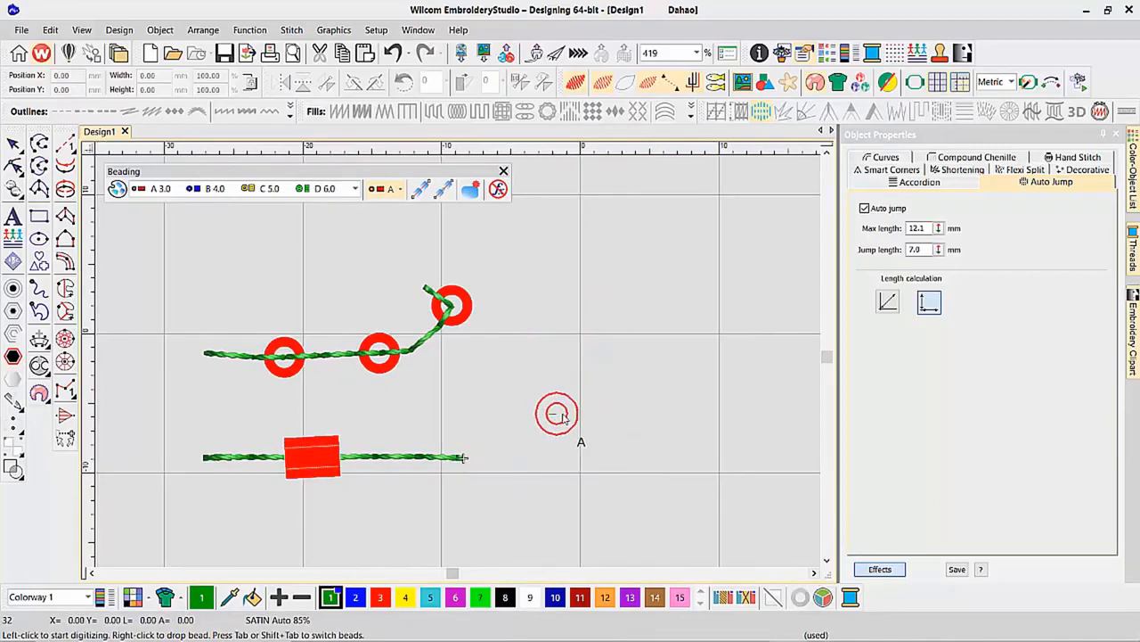
left_click(626, 415)
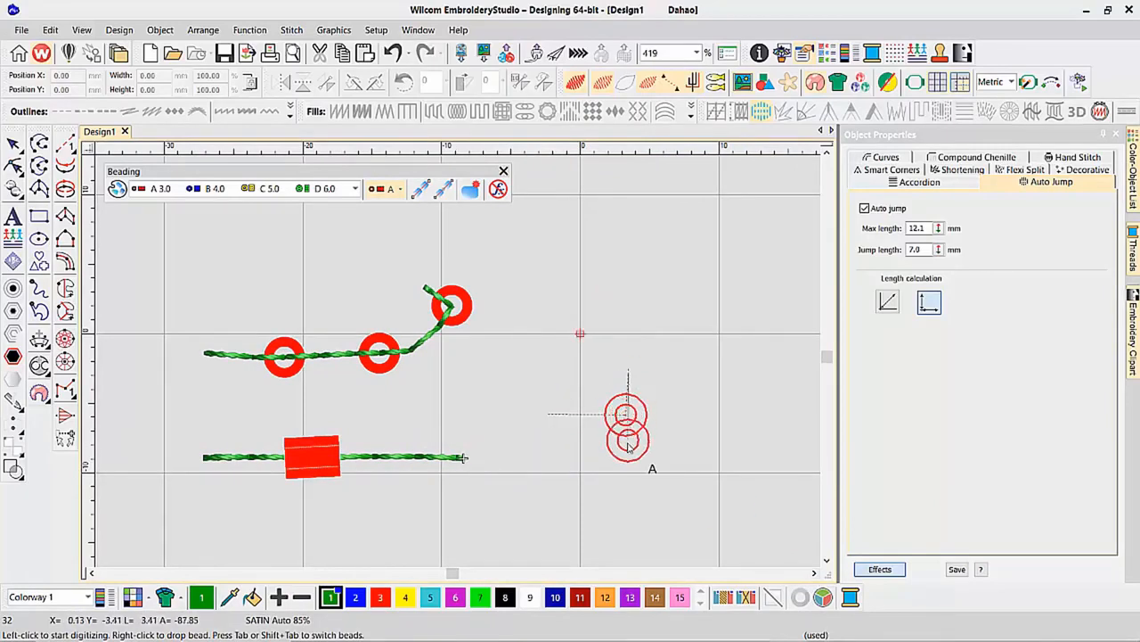
key("Escape")
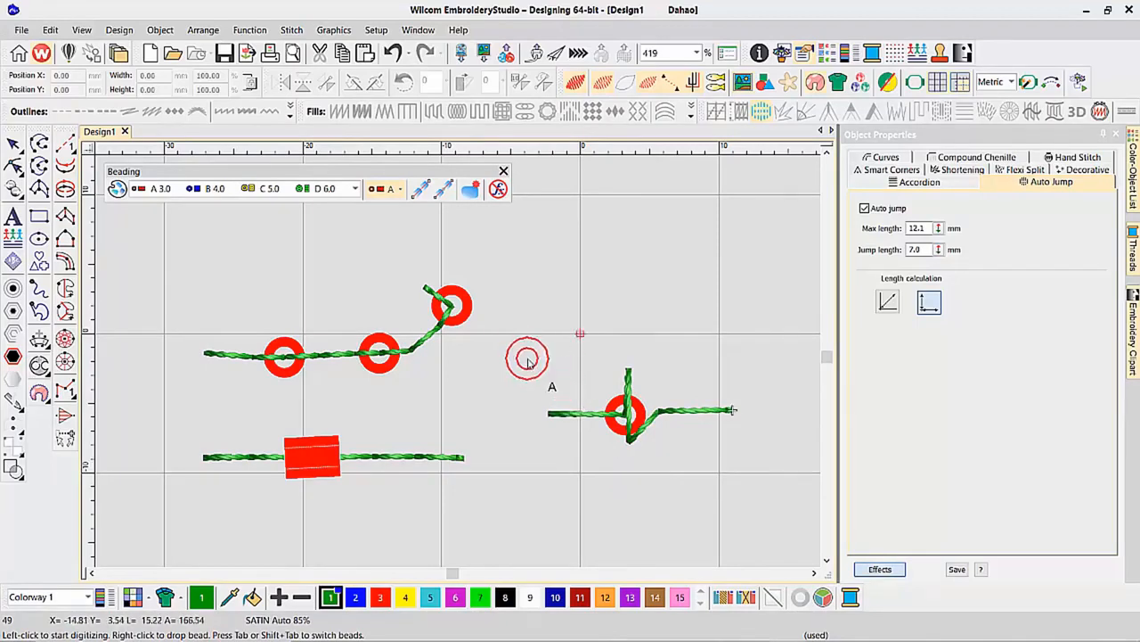
Digitize a horizontal manual bead line about 32 mm long above the third line, dropping one A, one B and one C bead along it
left_click(534, 292)
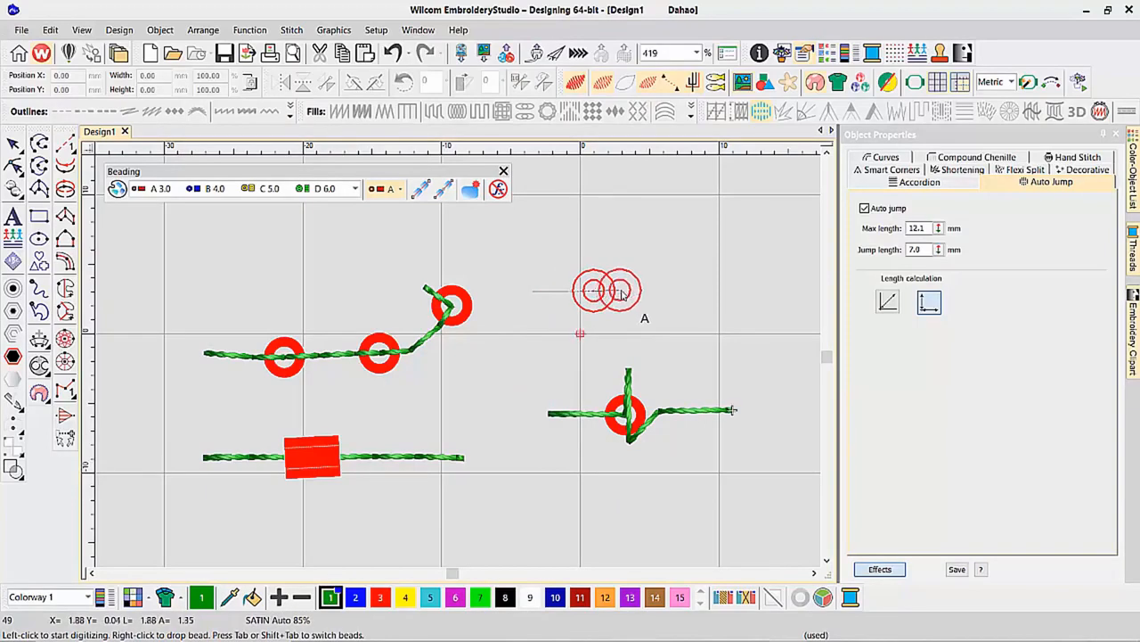
left_click(647, 295)
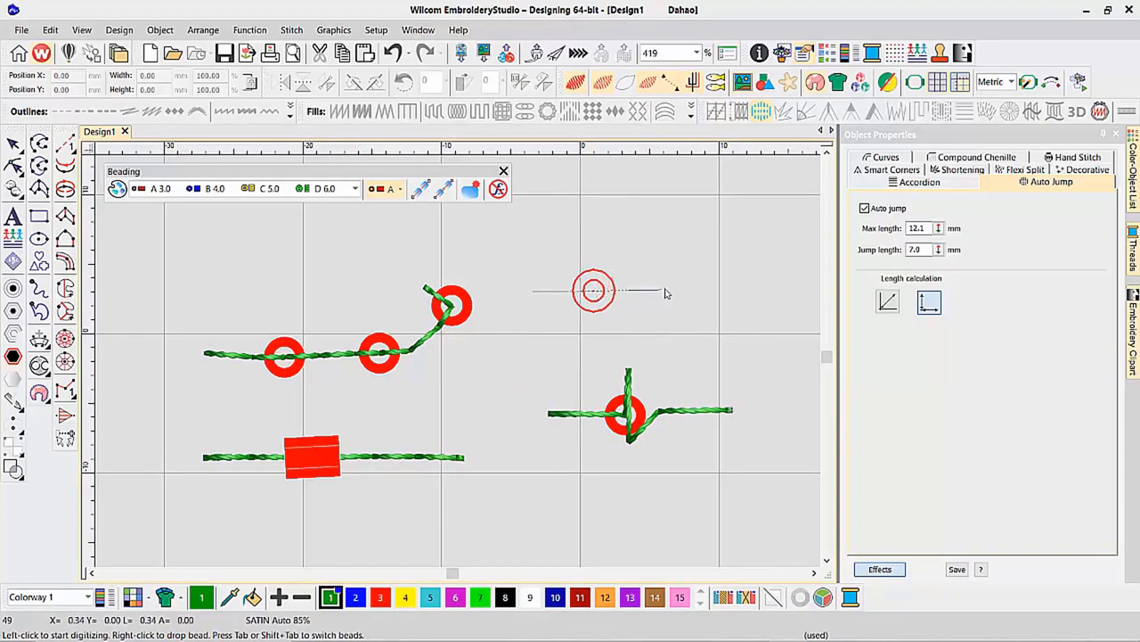
key("Tab")
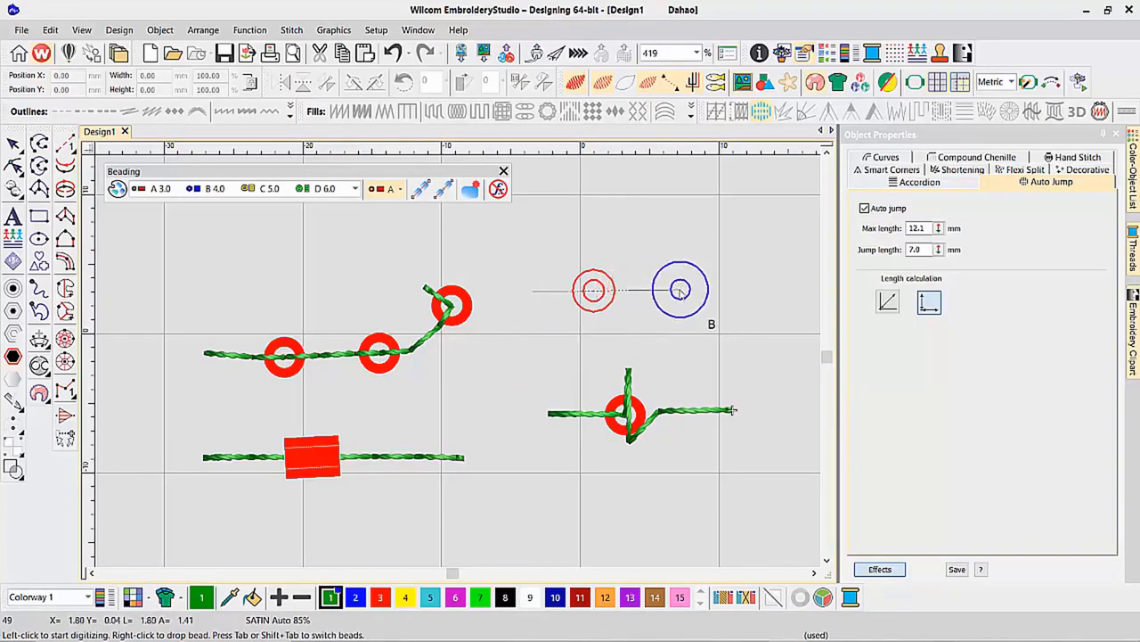
left_click(710, 292)
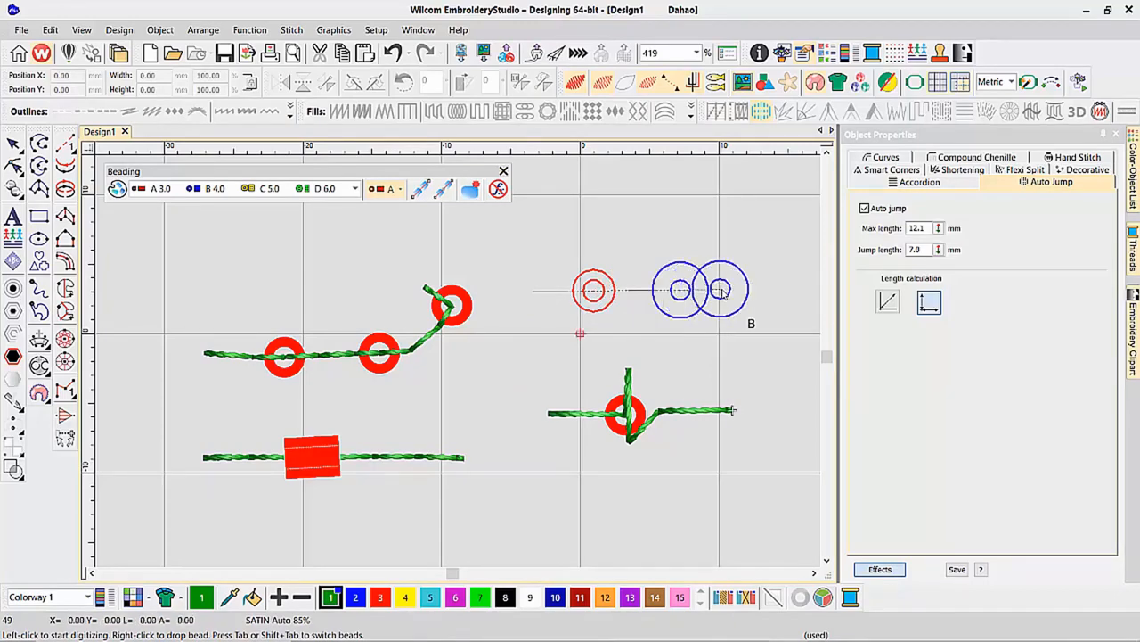
key("Tab")
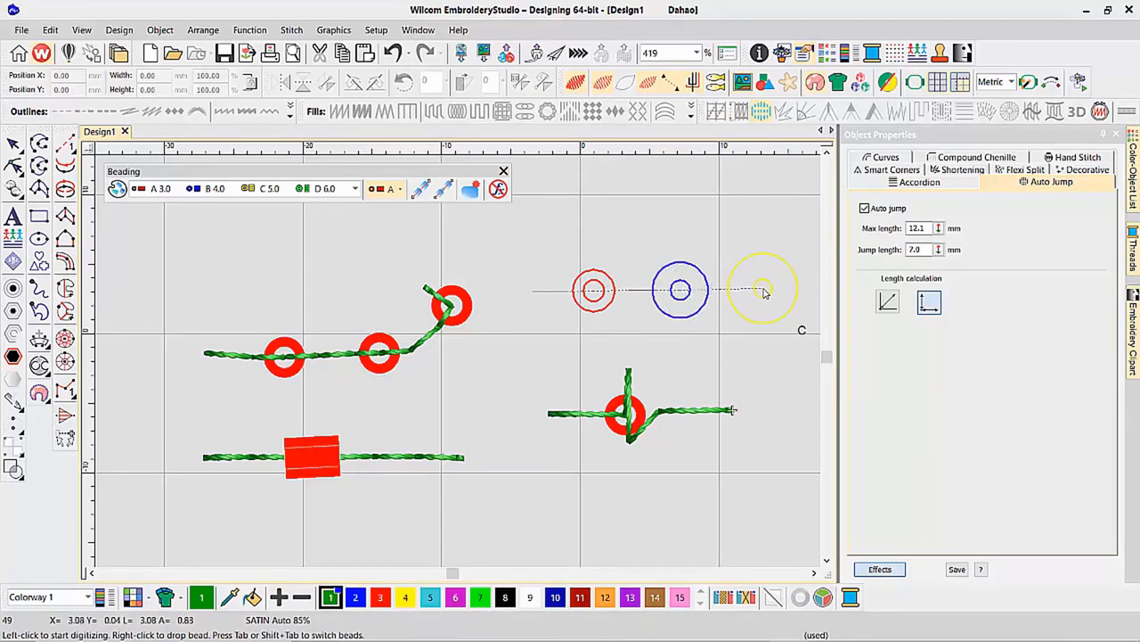
left_click(764, 290)
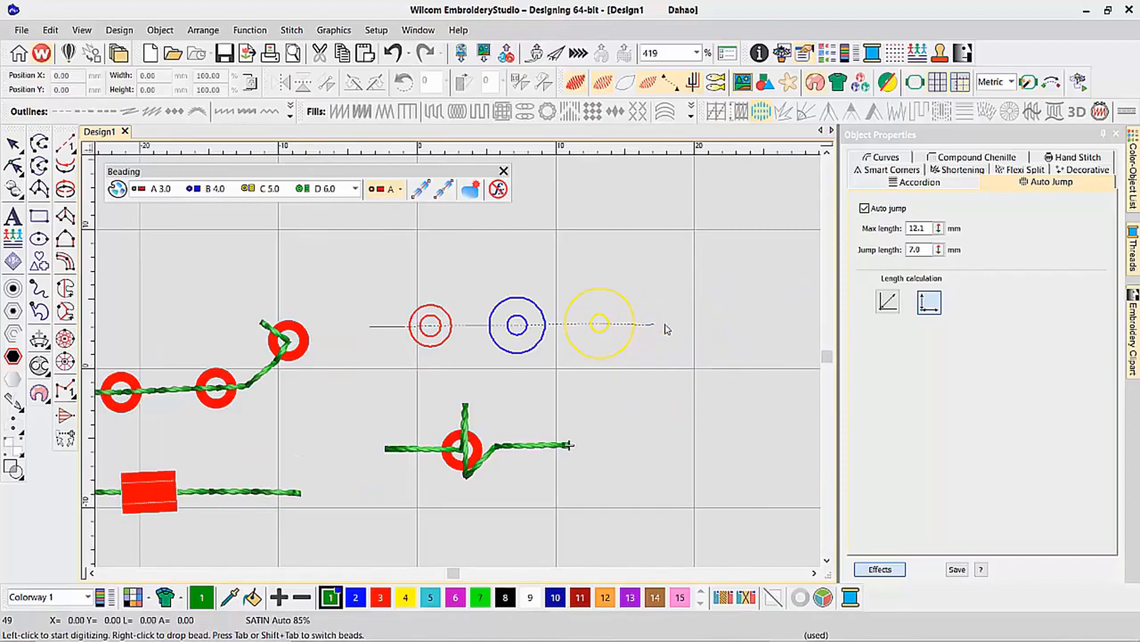
key("Tab")
left_click(719, 323)
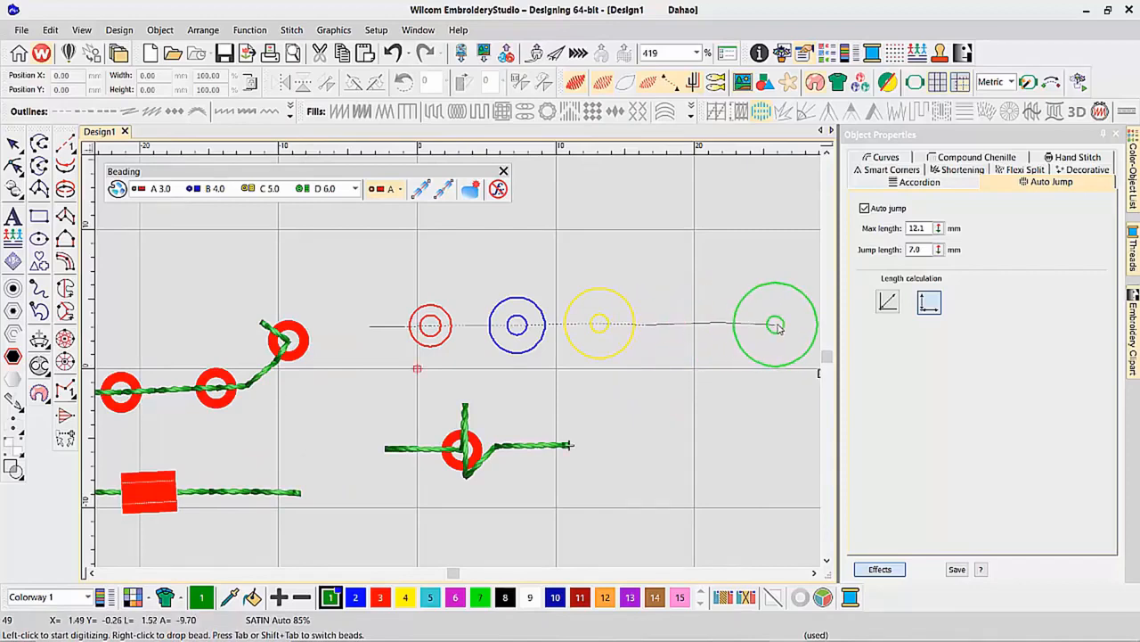
left_click(659, 344)
key("Return")
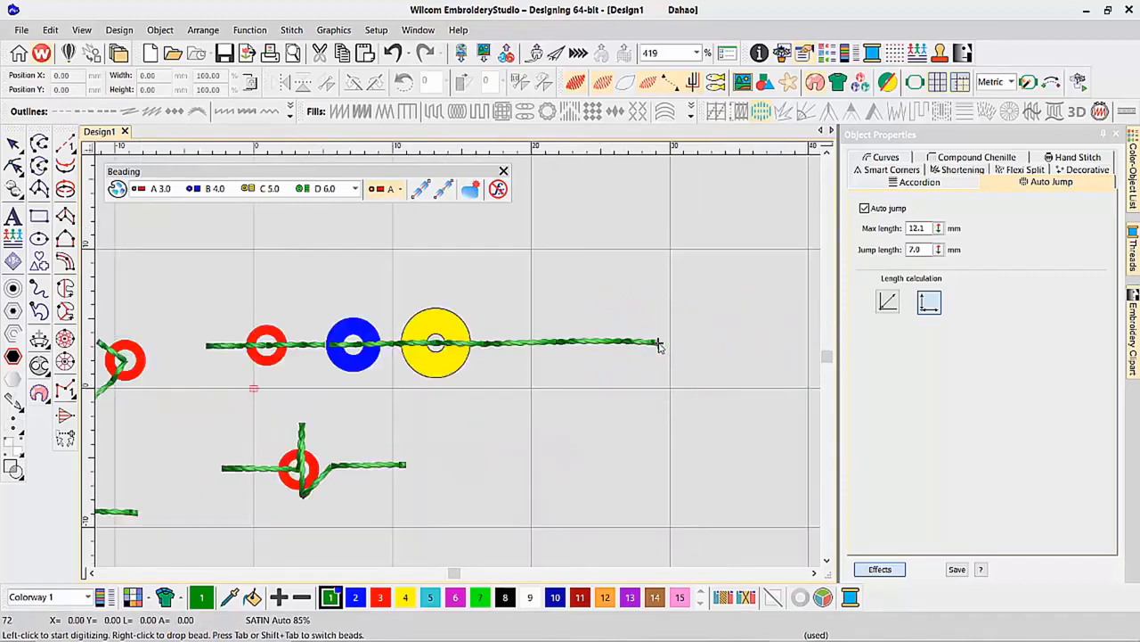